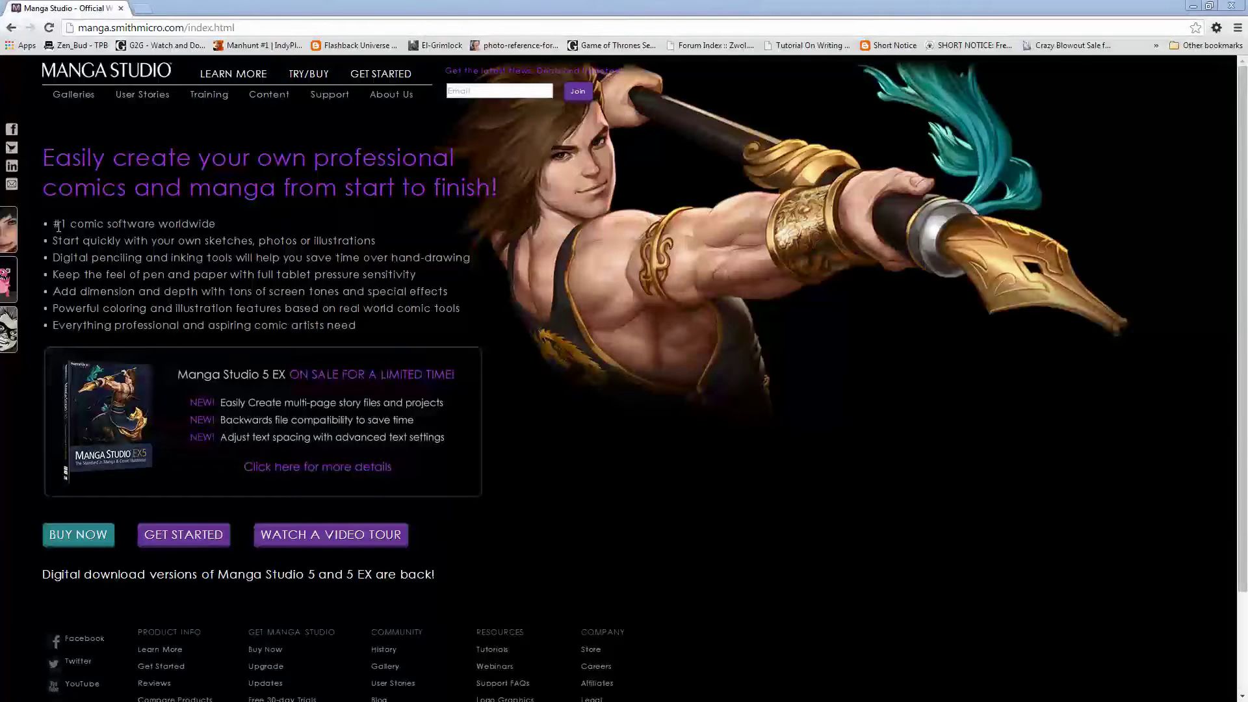
- Open the Manga Studio 5 & 5 EX Video Tutorials page from the site's Content menu
{"action": "left_click_drag", "start_coordinate": [58, 226], "coordinate": [423, 310]}
{"action": "left_click", "coordinate": [422, 311]}
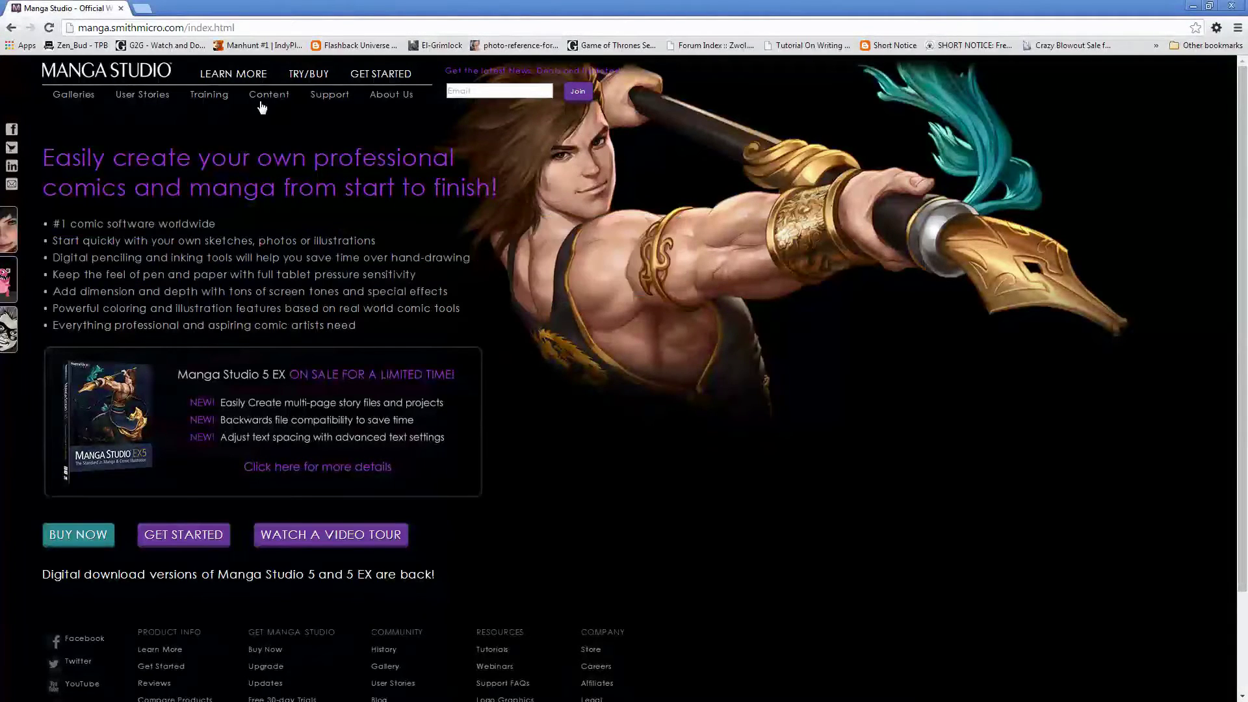
{"action": "mouse_move", "coordinate": [262, 107]}
{"action": "left_click", "coordinate": [331, 121]}
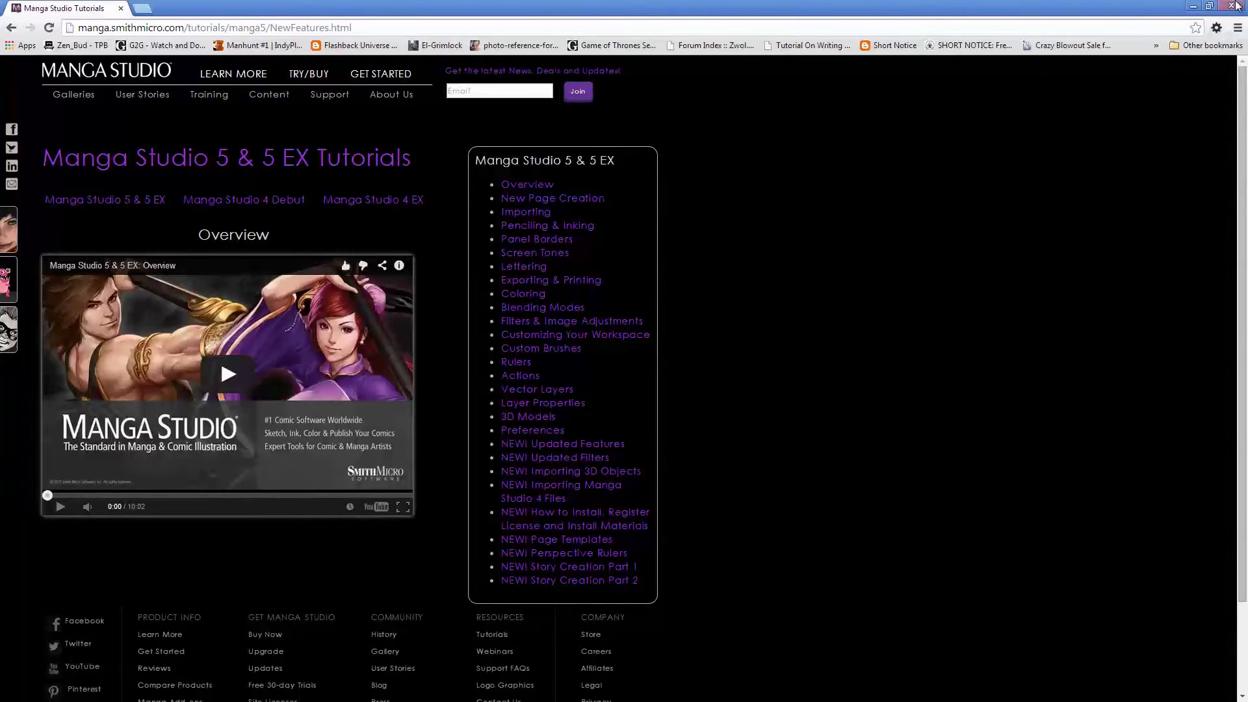
- Minimize Chrome to reveal the Manga Studio EX window behind it
{"action": "left_click", "coordinate": [1194, 6]}
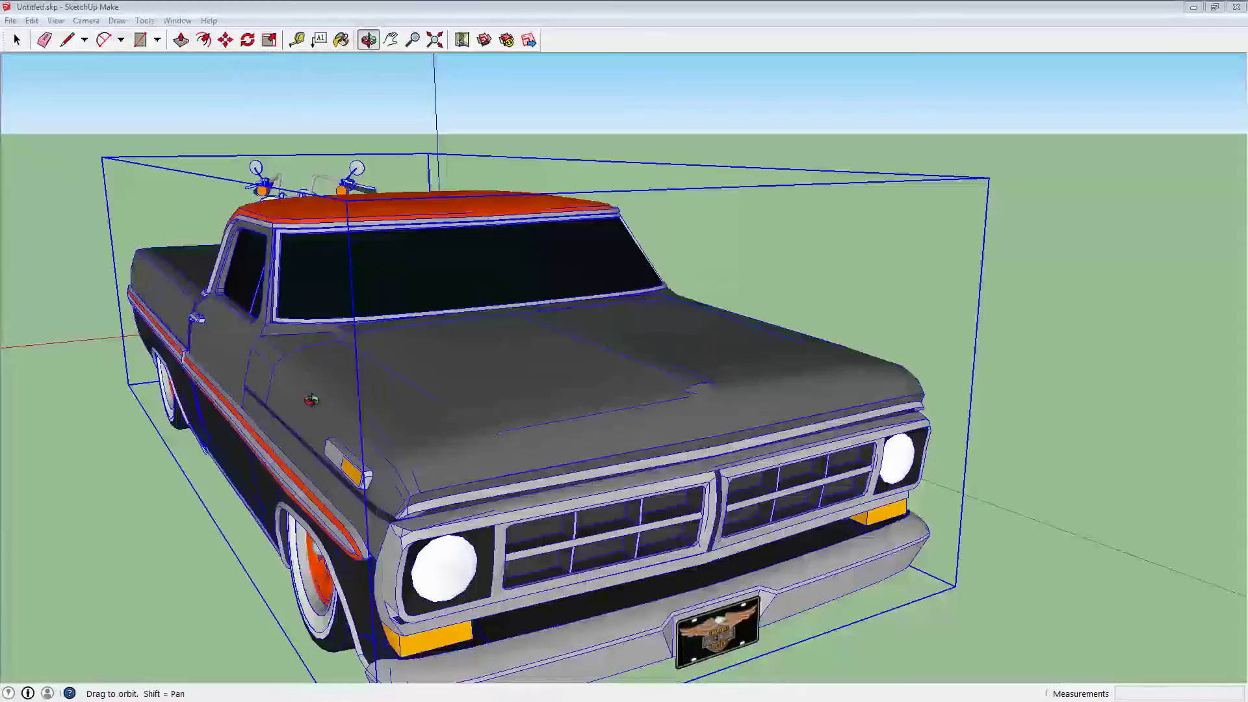
{"action": "mouse_move", "coordinate": [310, 407]}
{"action": "left_mouse_down"}
{"action": "mouse_move", "coordinate": [1019, 322]}
{"action": "mouse_move", "coordinate": [427, 520]}
{"action": "mouse_move", "coordinate": [593, 635]}
{"action": "mouse_move", "coordinate": [494, 494]}
{"action": "mouse_move", "coordinate": [678, 409]}
{"action": "mouse_move", "coordinate": [704, 687]}
{"action": "mouse_move", "coordinate": [133, 694]}
{"action": "left_mouse_up"}
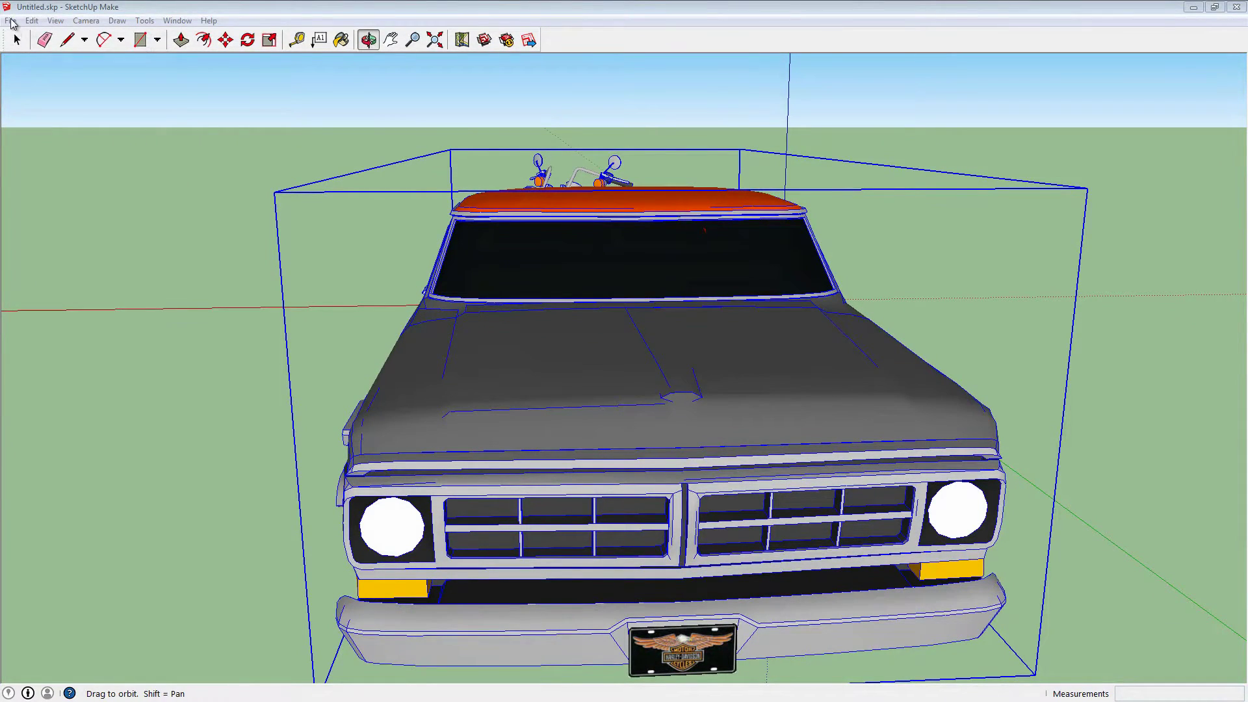
{"action": "left_click", "coordinate": [10, 20]}
{"action": "mouse_move", "coordinate": [34, 195]}
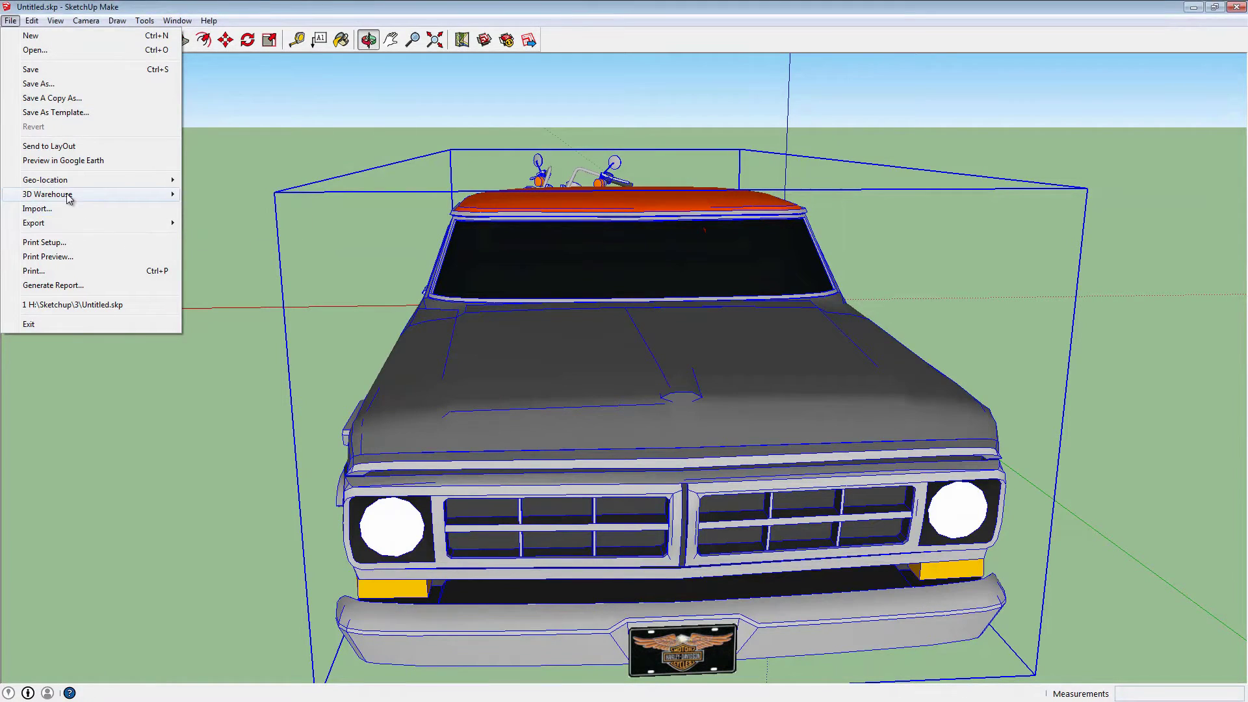
{"action": "key", "text": "Return"}
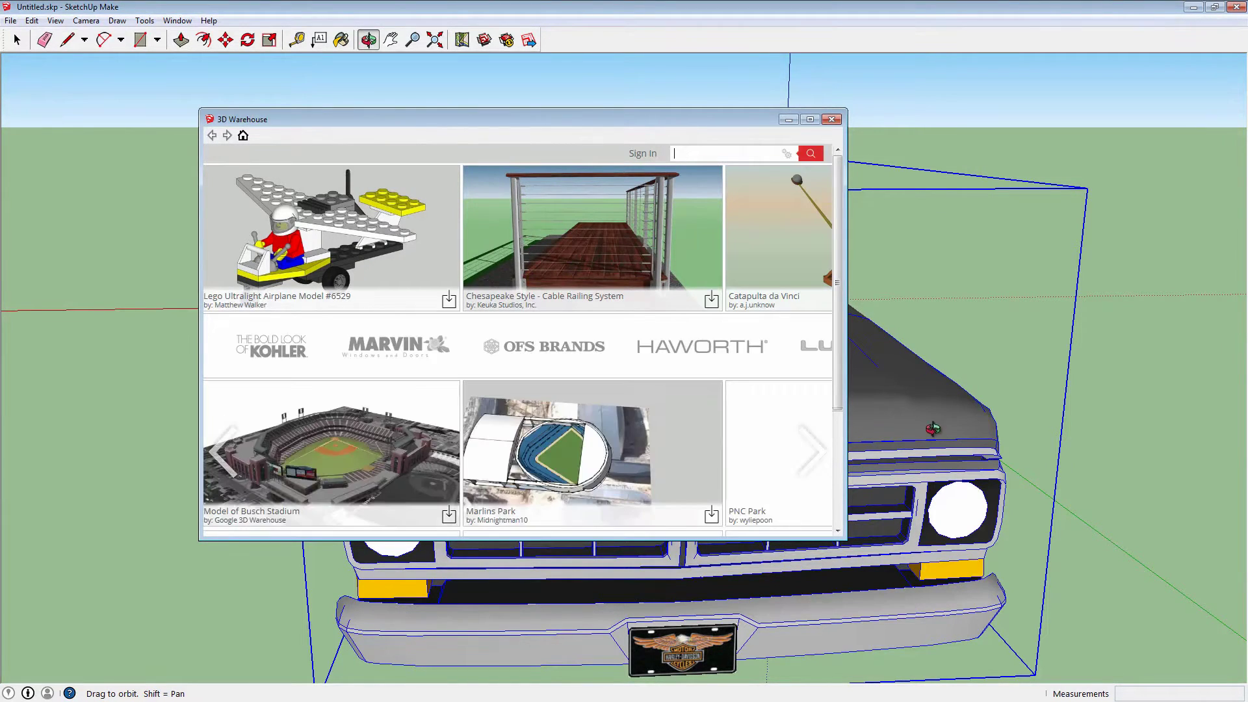
{"action": "left_click_drag", "start_coordinate": [709, 130], "coordinate": [791, 126]}
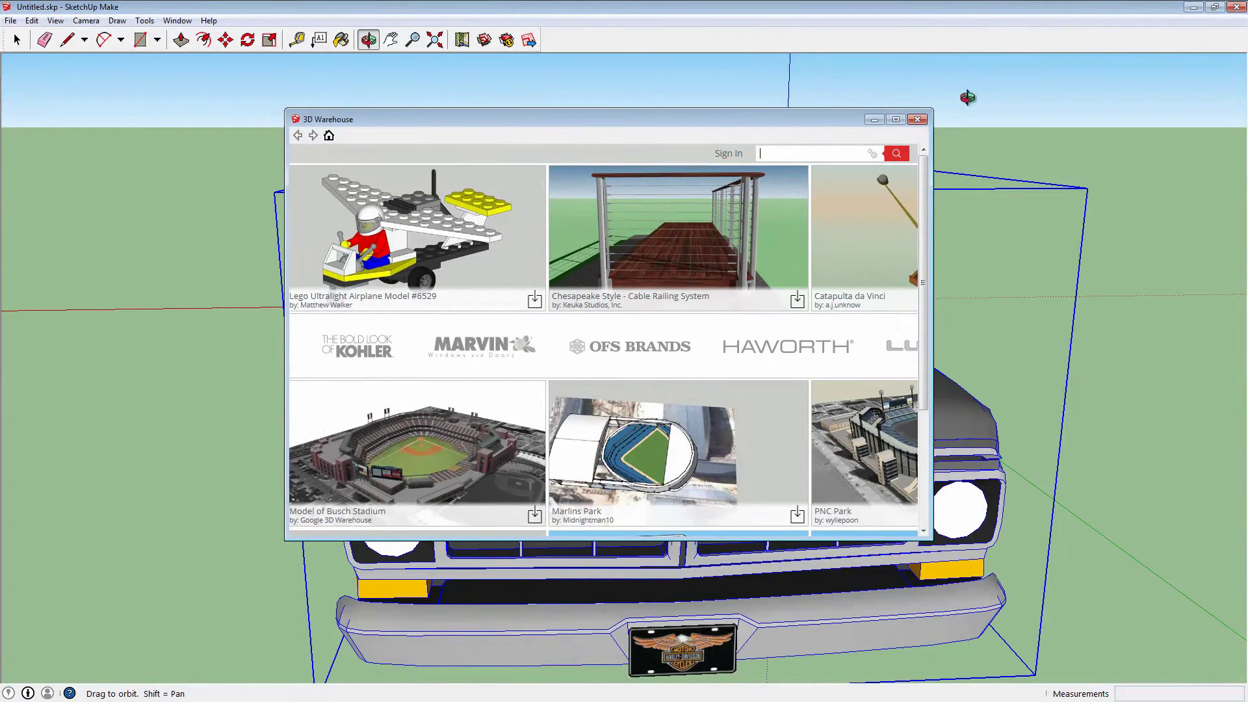
{"action": "left_click", "coordinate": [917, 119]}
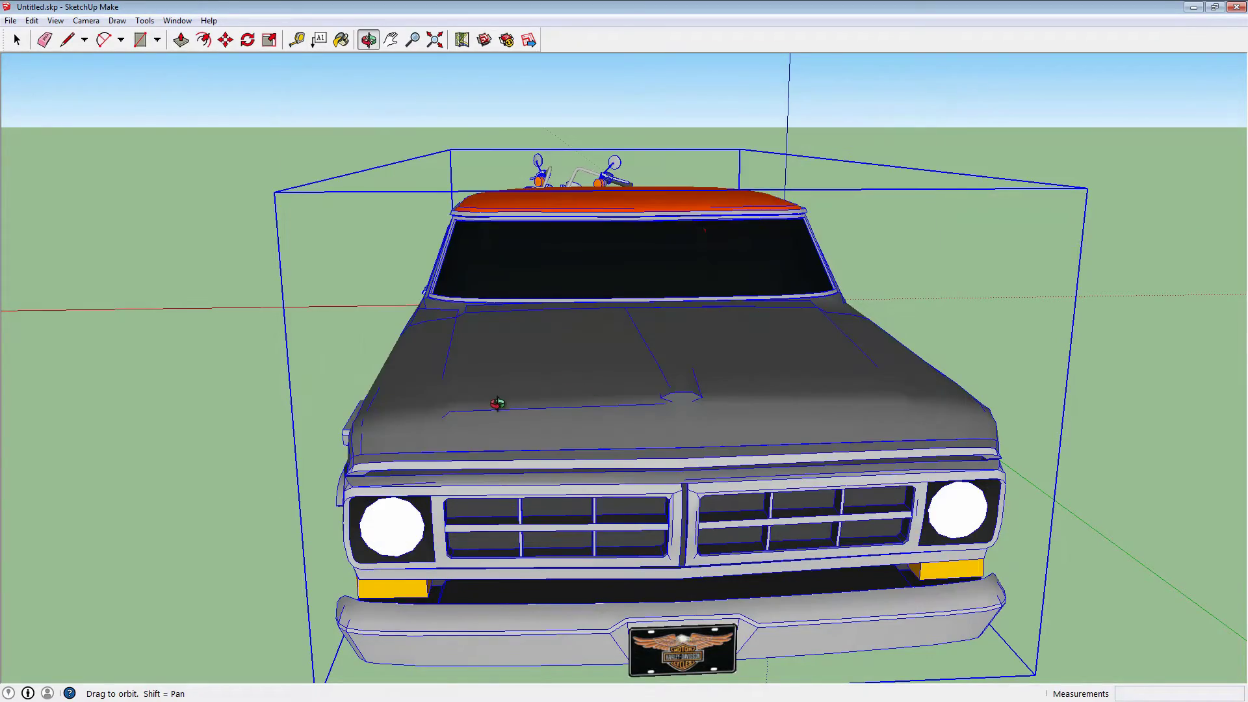
- Orbit the pickup truck to a three-quarter view
{"action": "left_click_drag", "start_coordinate": [496, 404], "coordinate": [533, 448]}
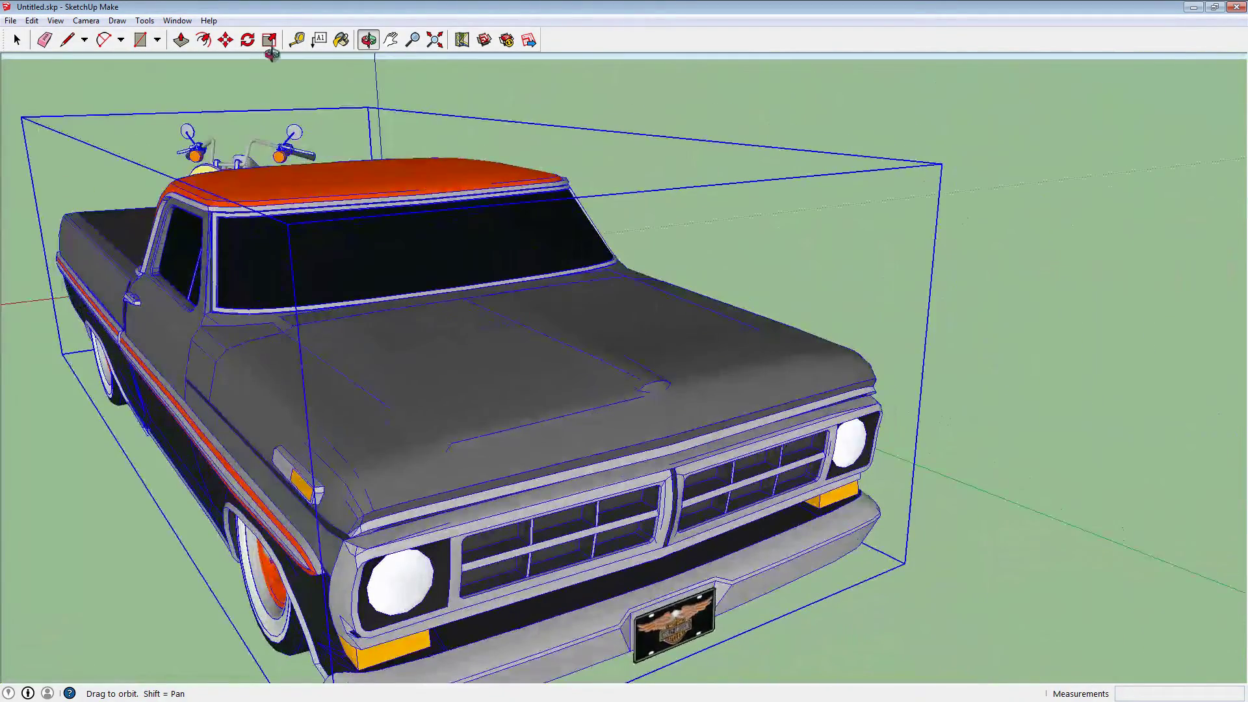
- Start a 3D Model export, then create and open a new folder named 5 under Sketchup
{"action": "left_click", "coordinate": [10, 20]}
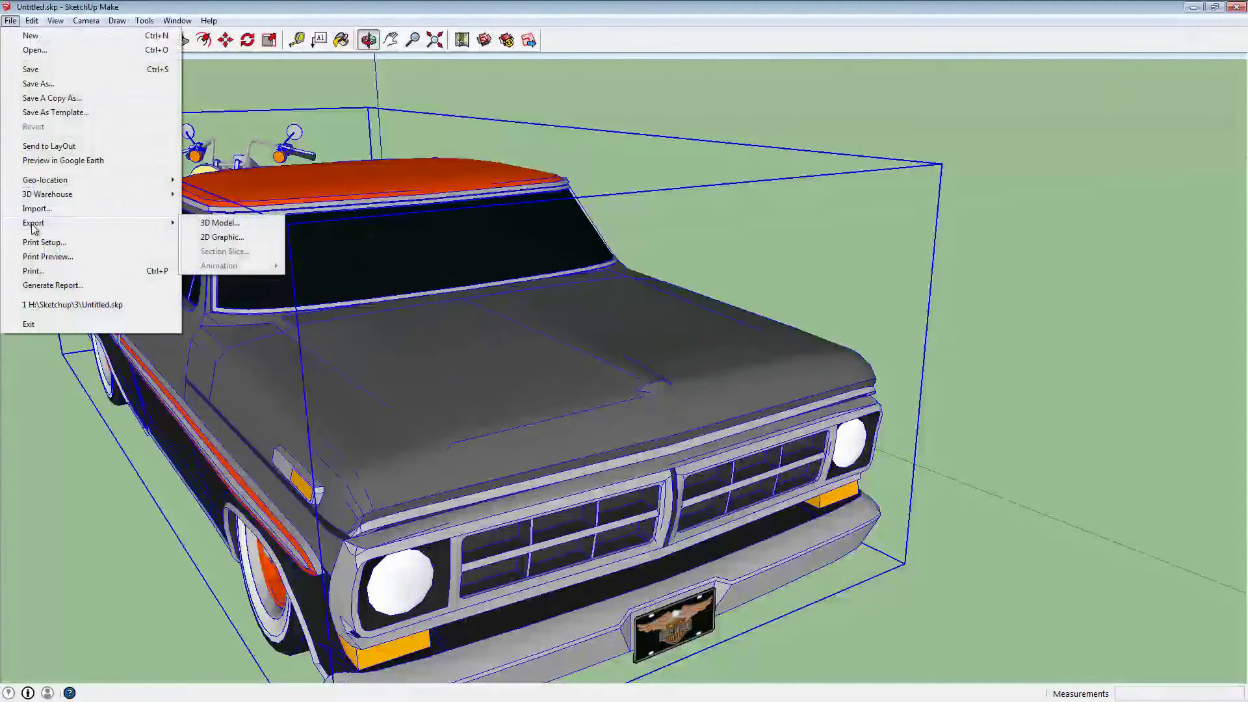
{"action": "mouse_move", "coordinate": [101, 227]}
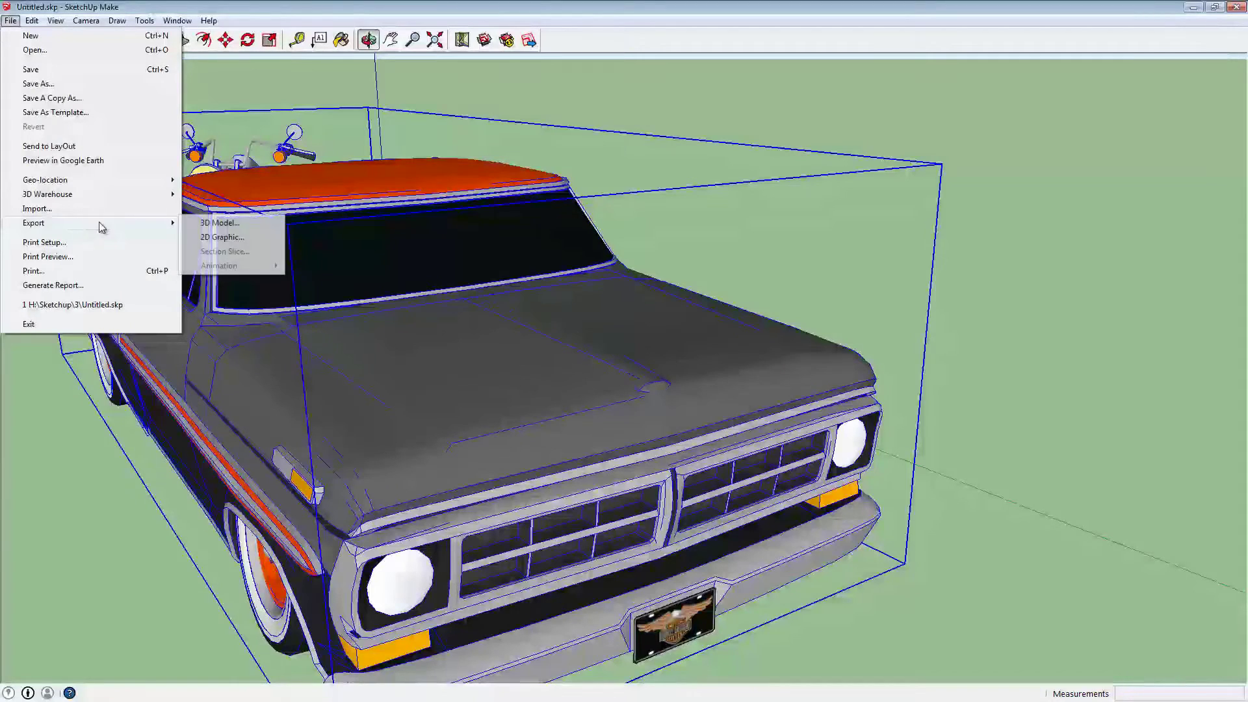
{"action": "left_click", "coordinate": [220, 223]}
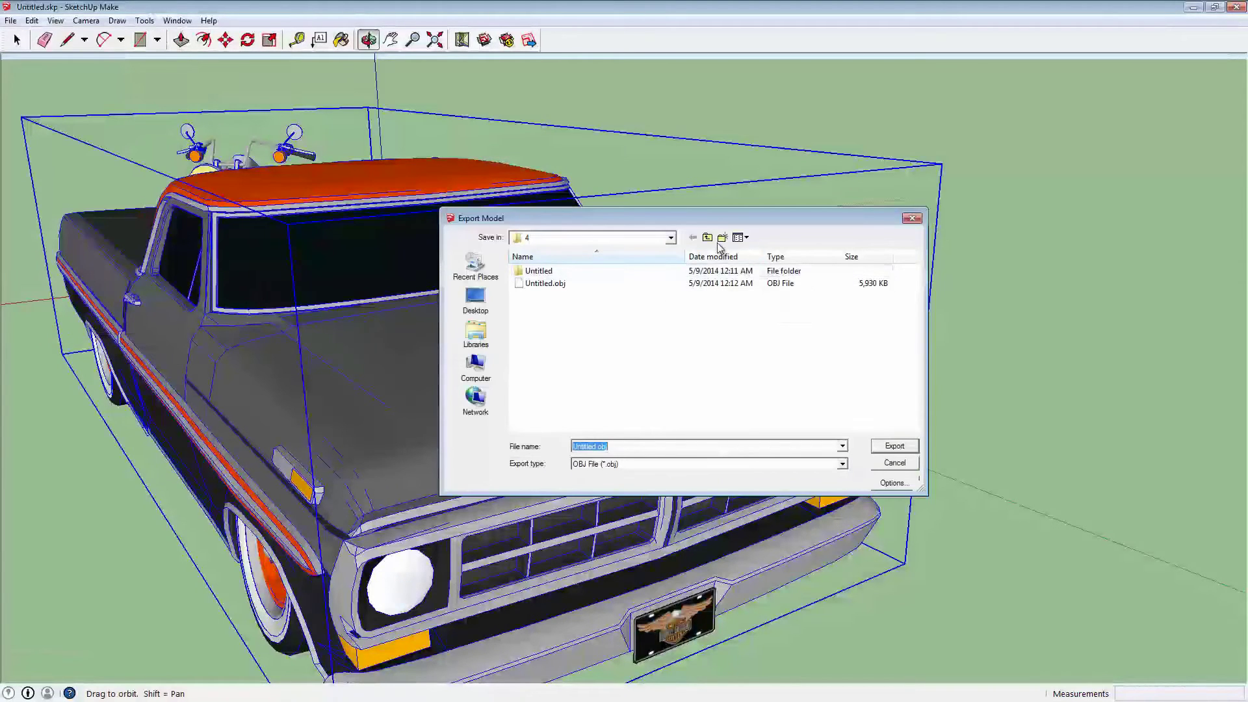
{"action": "left_click", "coordinate": [708, 237]}
{"action": "left_click", "coordinate": [722, 237]}
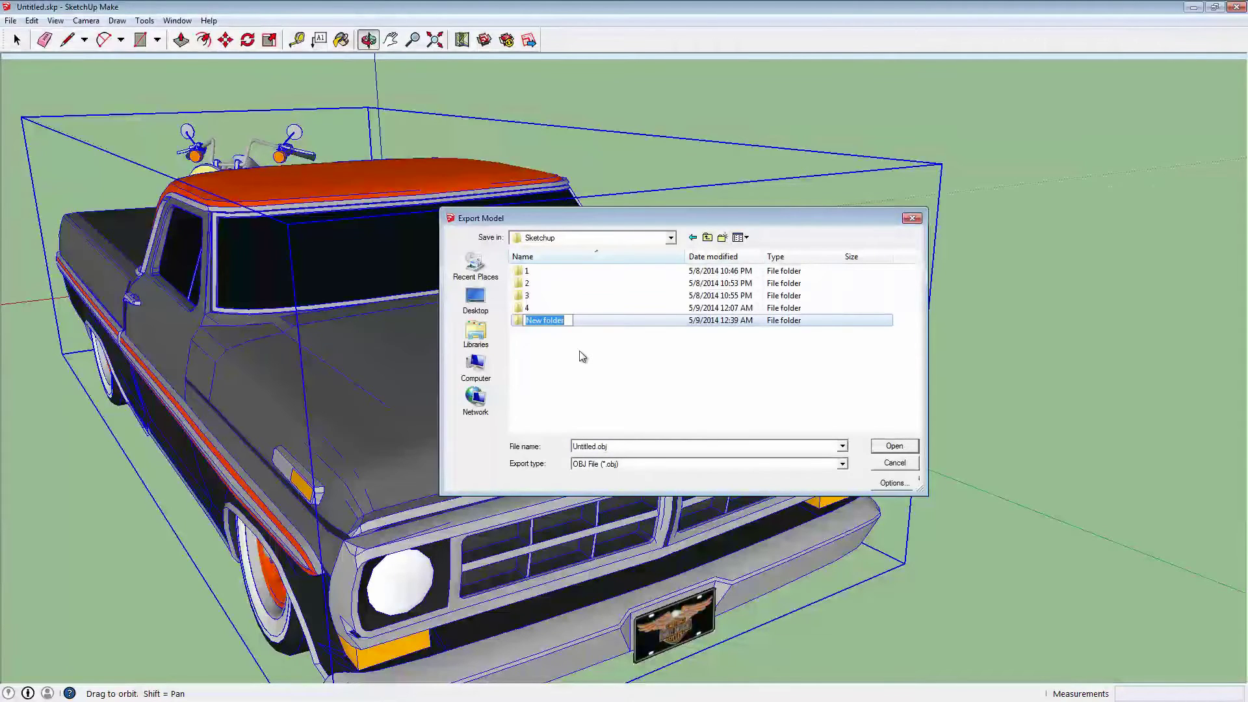
{"action": "type", "text": "5"}
{"action": "key", "text": "Return"}
{"action": "double_click", "coordinate": [550, 323]}
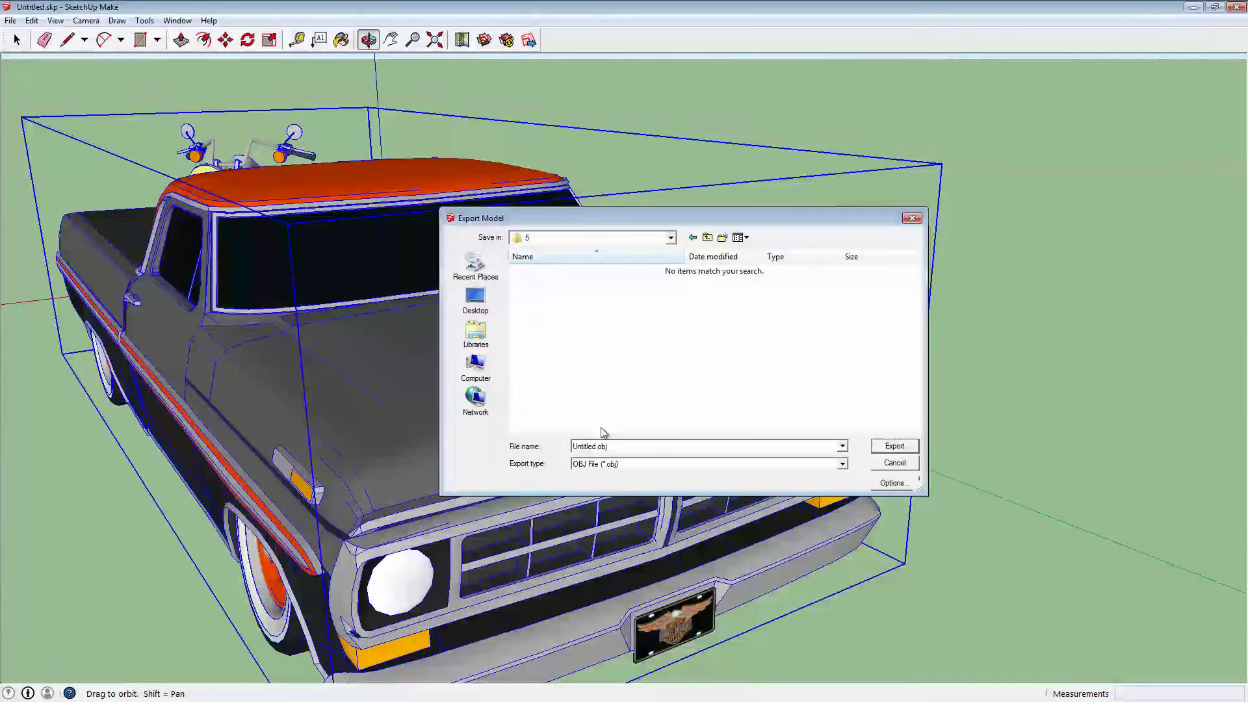
- Accept the OBJ export options and export the truck as Untitled.obj
{"action": "left_click", "coordinate": [893, 484]}
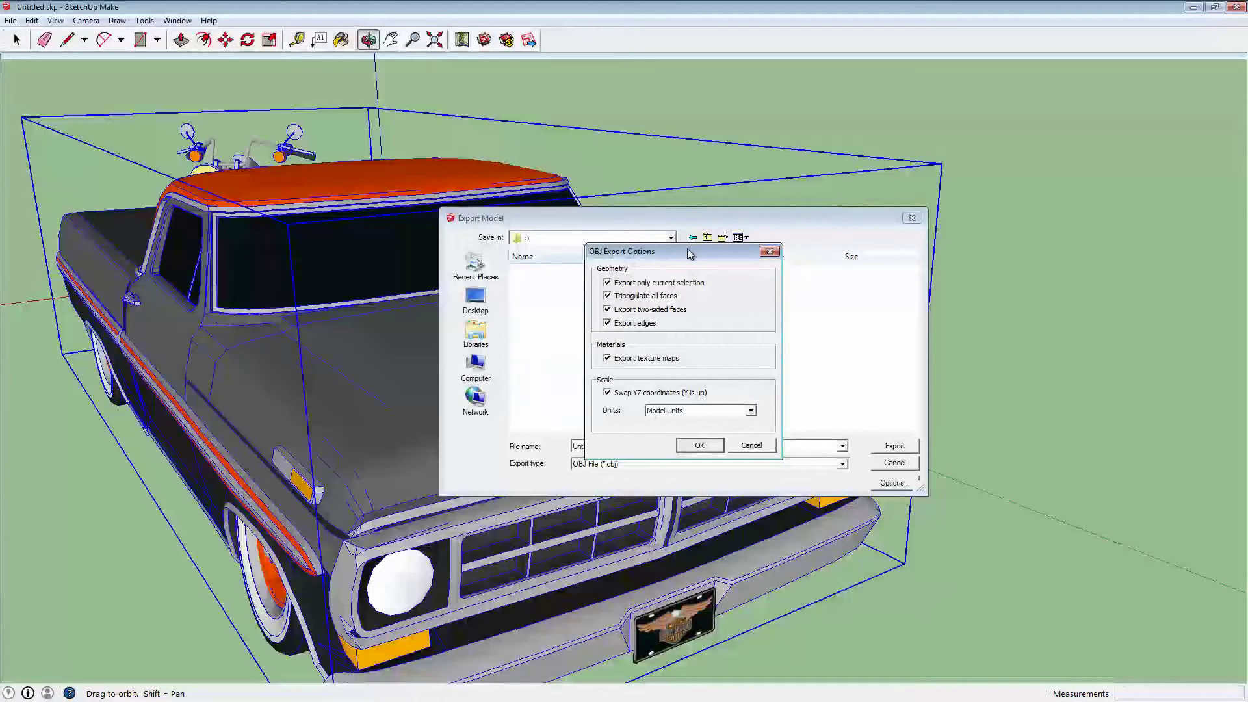
{"action": "left_click", "coordinate": [693, 446]}
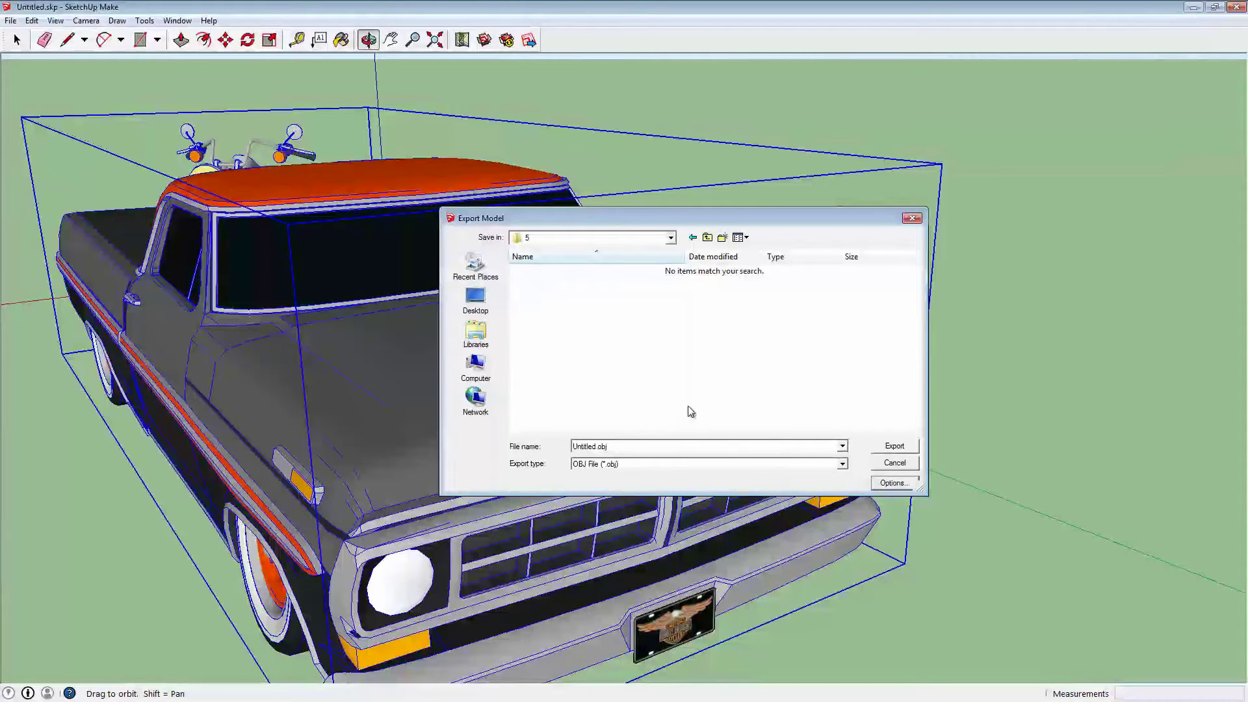
{"action": "left_click", "coordinate": [892, 447]}
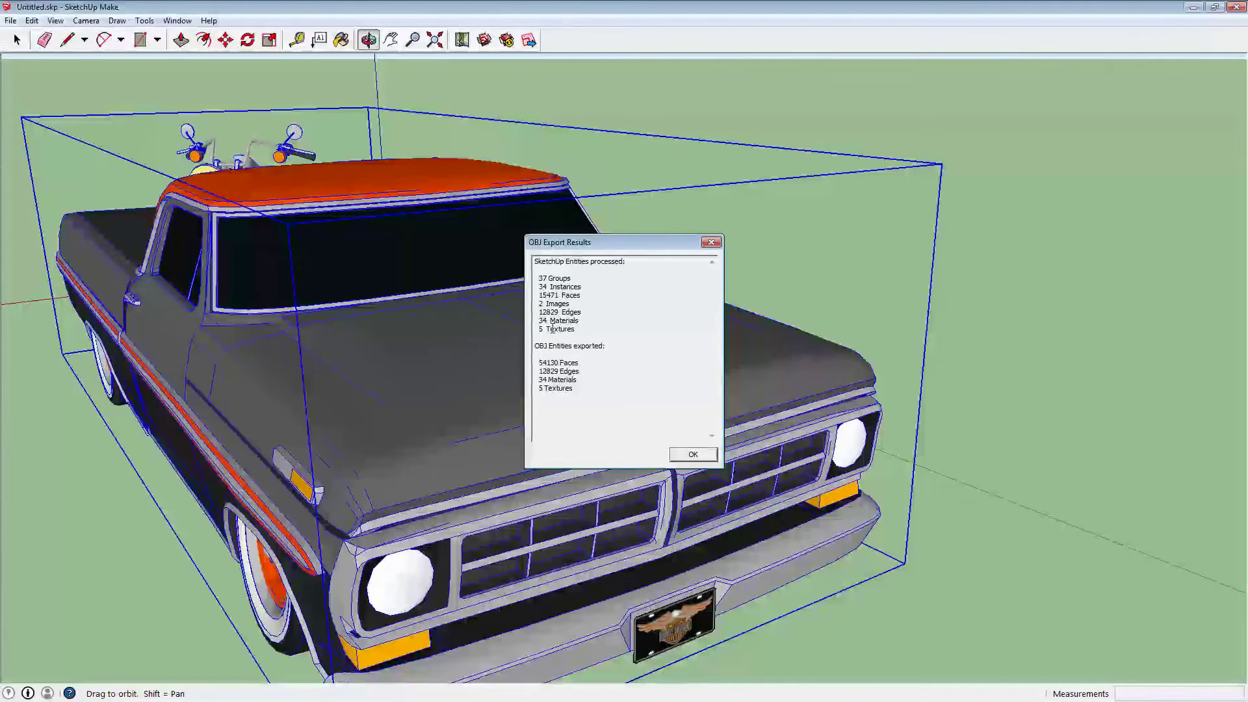
- Close the OBJ Export Results dialog after confirming 34 materials and 5 textures
{"action": "left_click", "coordinate": [692, 454]}
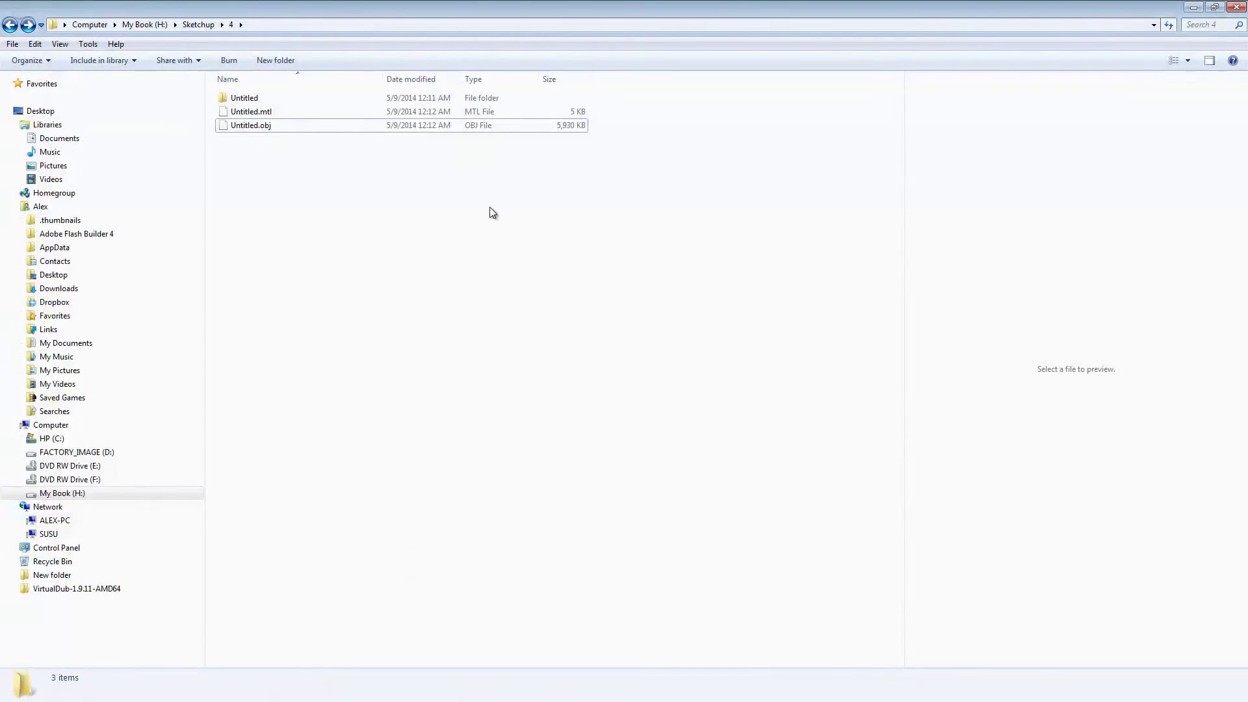
- Open the Sketchup\5 folder and inspect the Untitled folder, Untitled.mtl and Untitled.obj
{"action": "left_click", "coordinate": [198, 24]}
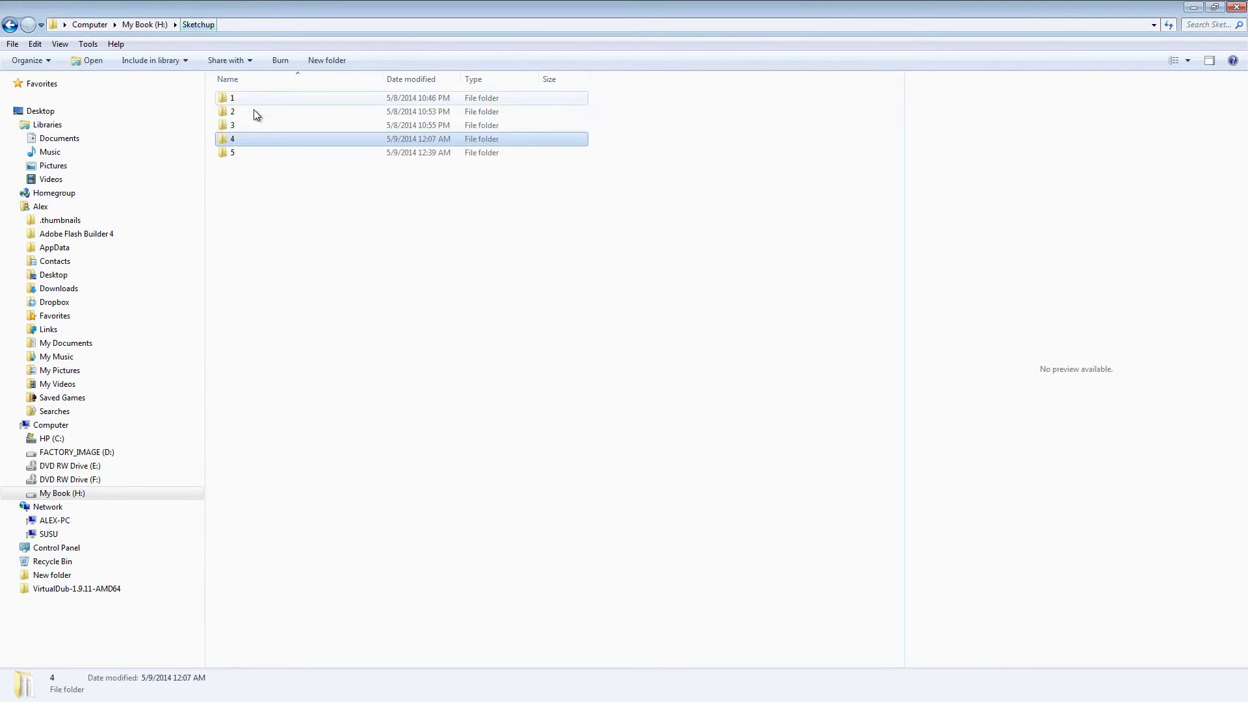
{"action": "double_click", "coordinate": [236, 153]}
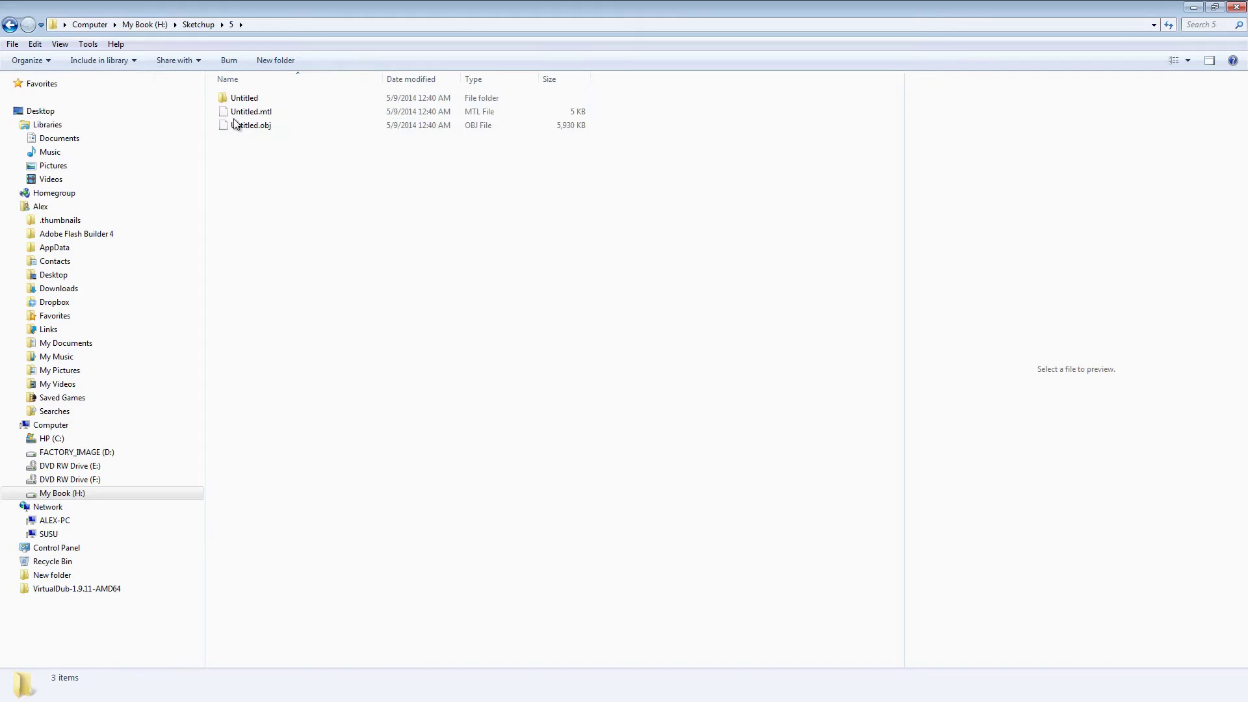
{"action": "left_click", "coordinate": [243, 97]}
{"action": "double_click", "coordinate": [244, 98]}
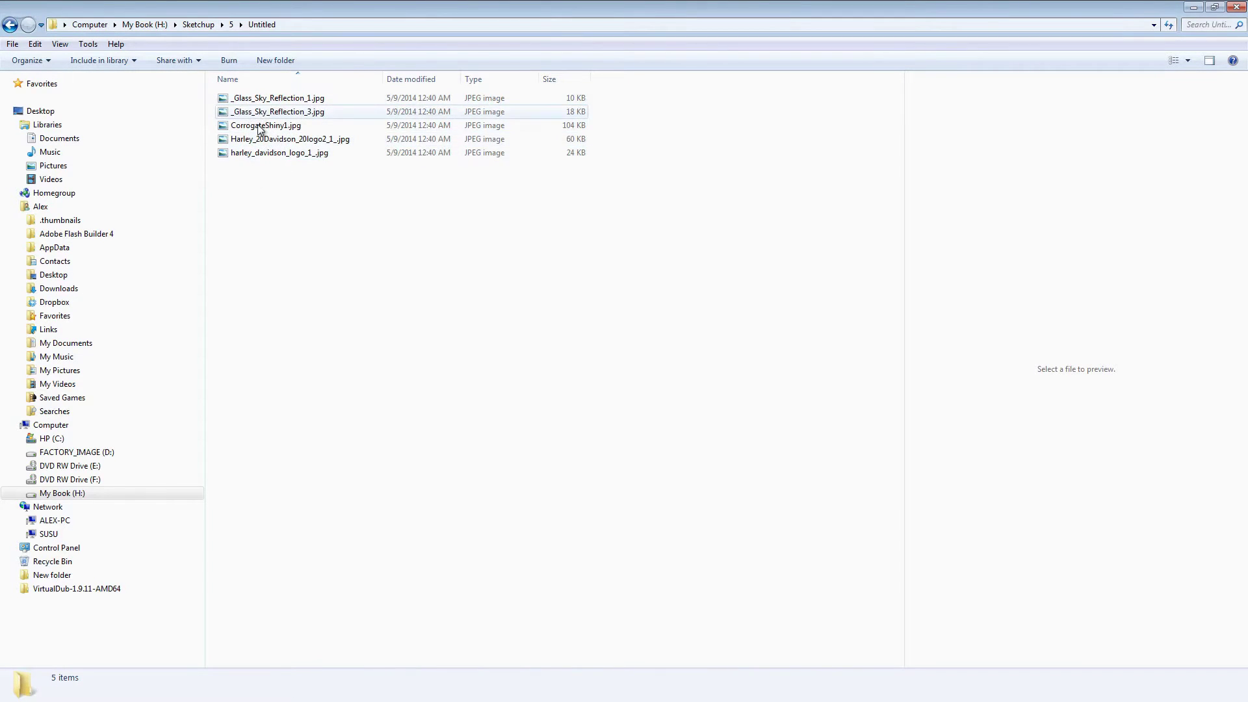
{"action": "left_click", "coordinate": [9, 26]}
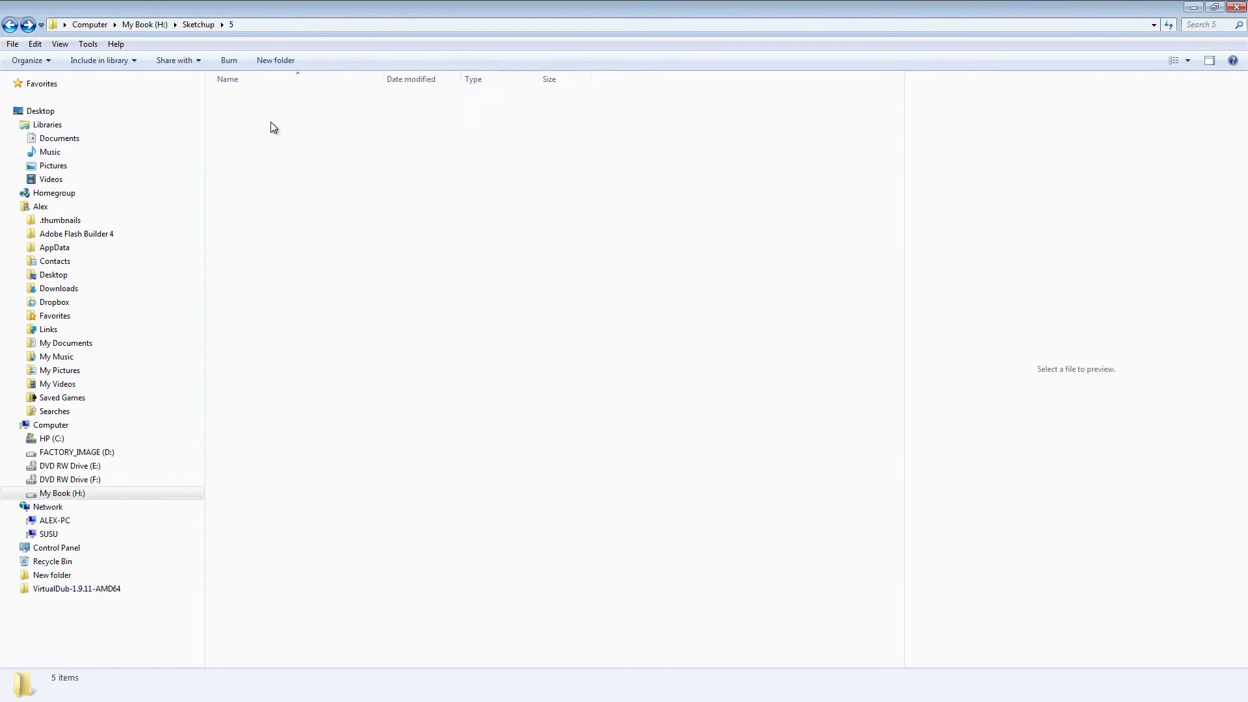
{"action": "left_click", "coordinate": [257, 114]}
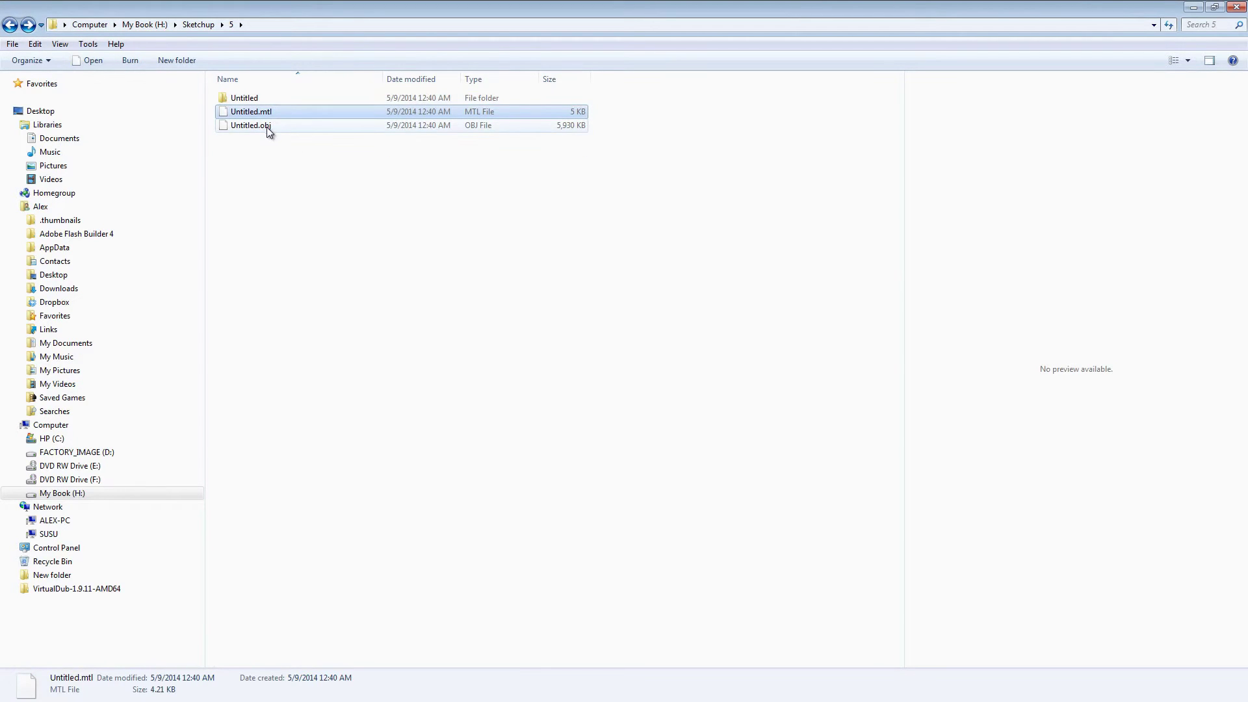
{"action": "left_click", "coordinate": [269, 134]}
{"action": "left_click", "coordinate": [284, 150]}
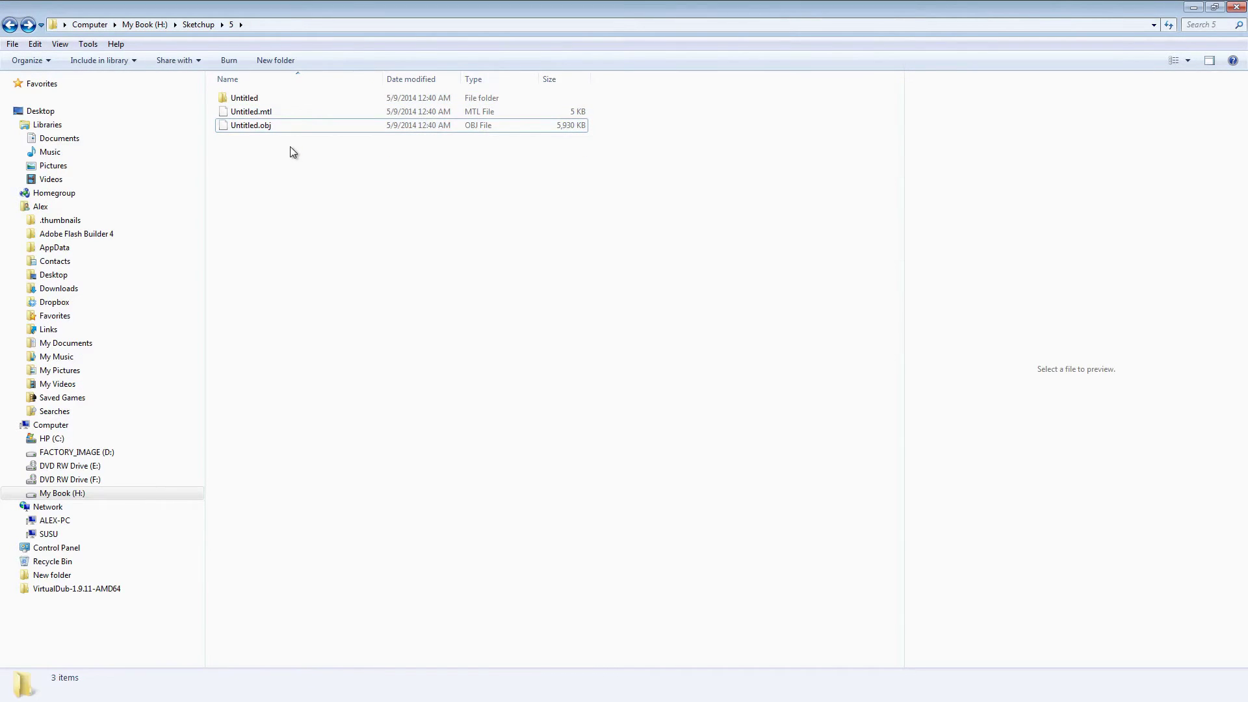
- Copy the five texture JPEGs inside the Untitled folder
{"action": "left_click", "coordinate": [252, 98]}
{"action": "left_click", "coordinate": [252, 99]}
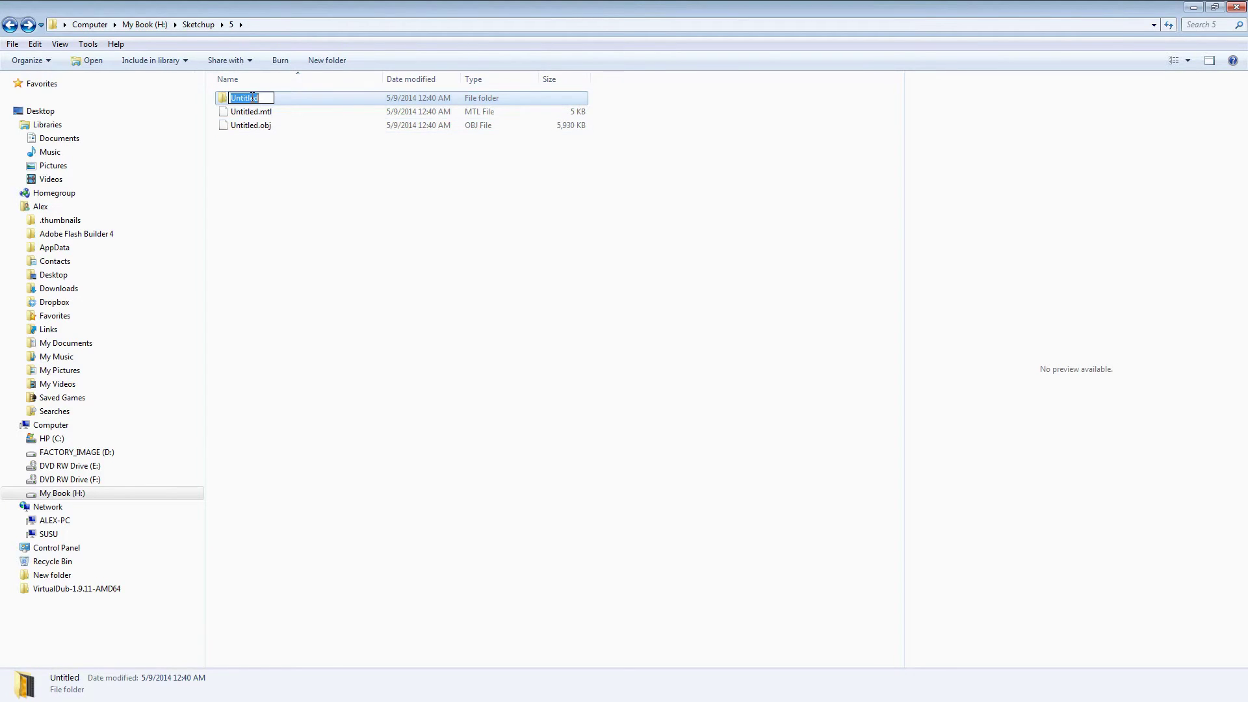
{"action": "double_click", "coordinate": [227, 96]}
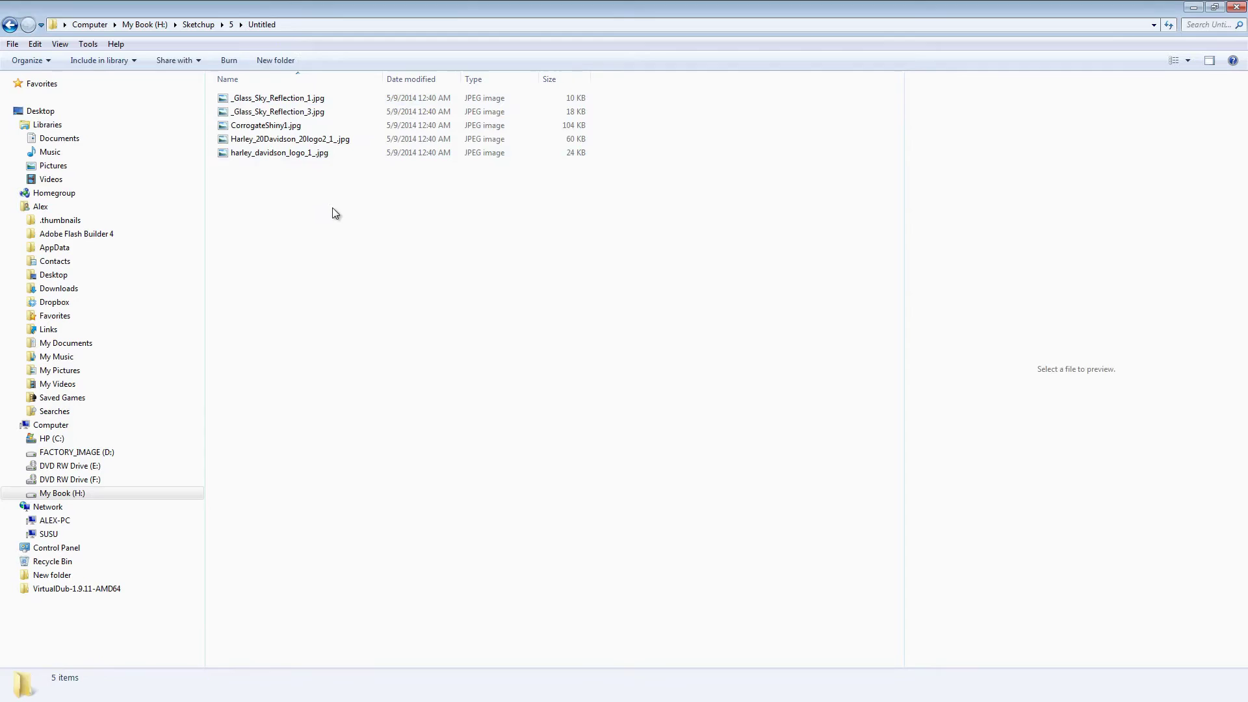
{"action": "left_click_drag", "start_coordinate": [333, 208], "coordinate": [240, 92]}
{"action": "right_click", "coordinate": [247, 102]}
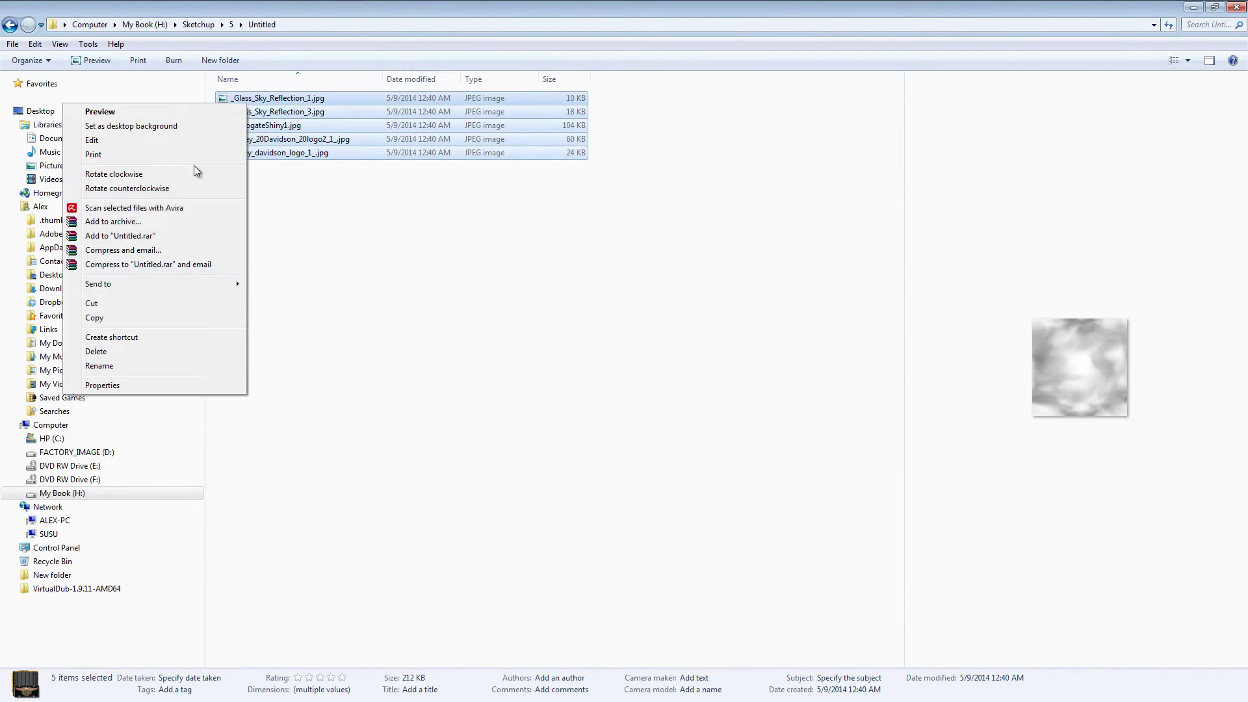
{"action": "left_click", "coordinate": [94, 317]}
- Paste the five texture images into folder 5
{"action": "left_click", "coordinate": [10, 25]}
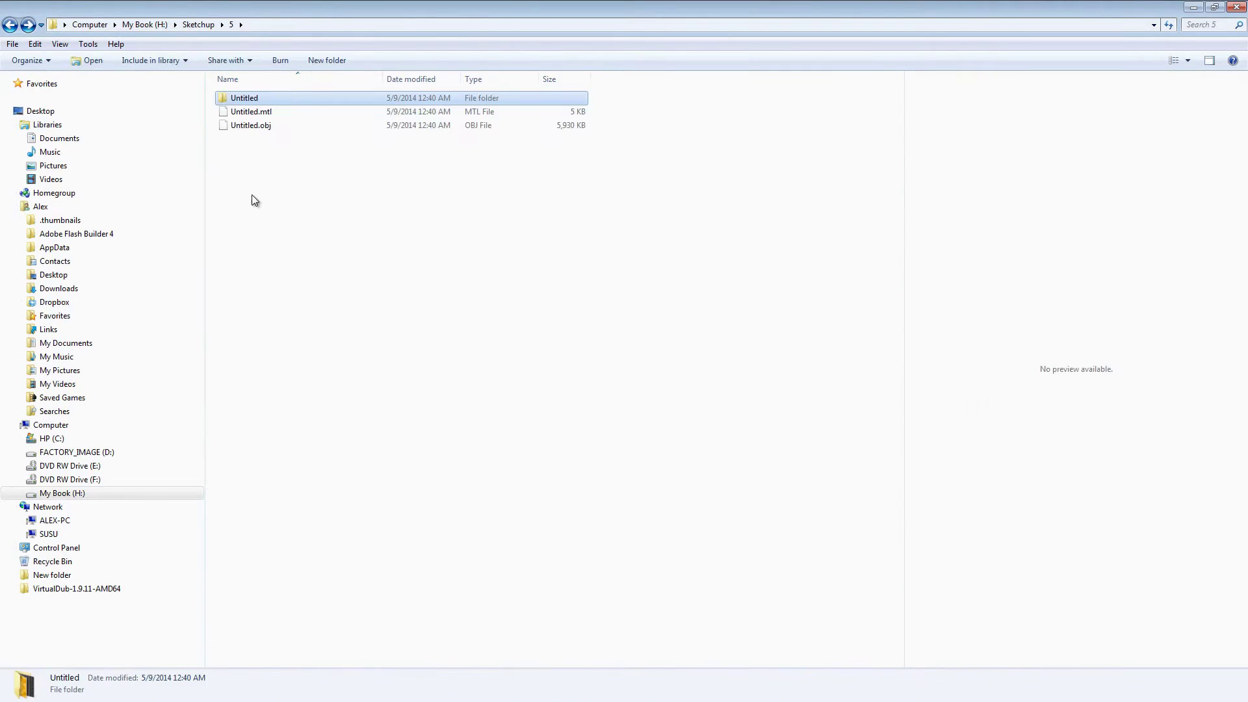
{"action": "right_click", "coordinate": [256, 154]}
{"action": "left_click", "coordinate": [122, 258]}
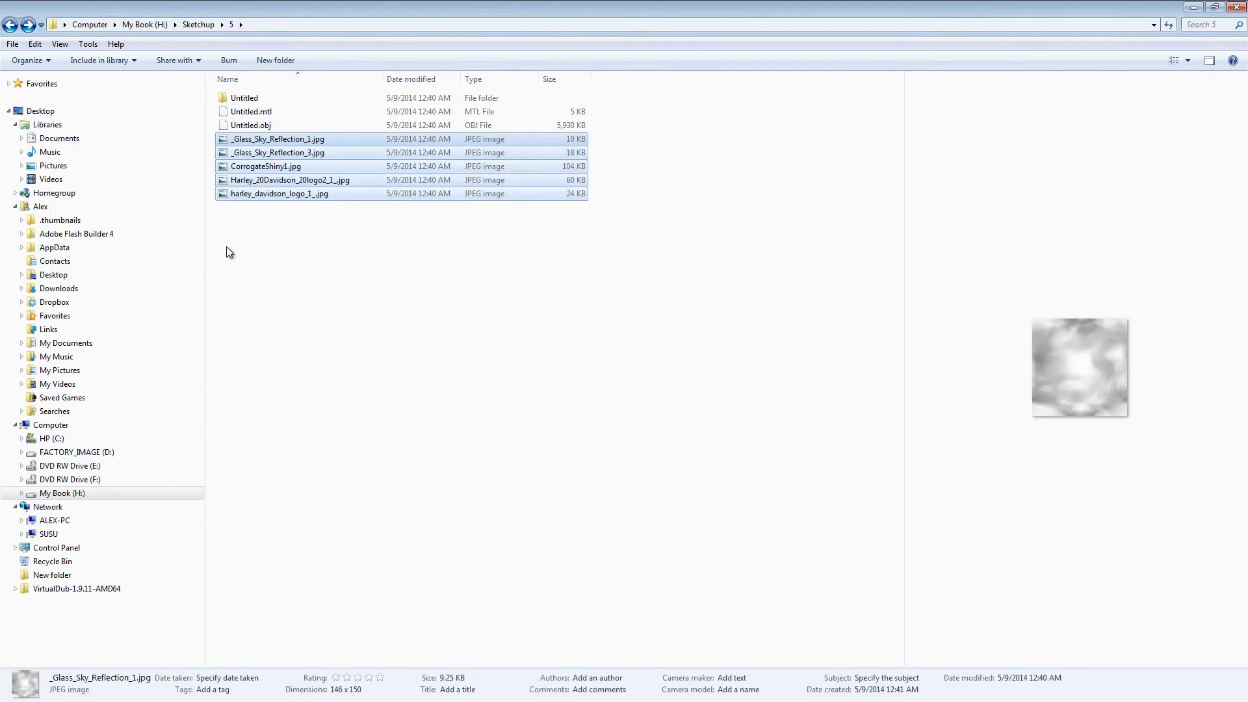
{"action": "left_click", "coordinate": [282, 240]}
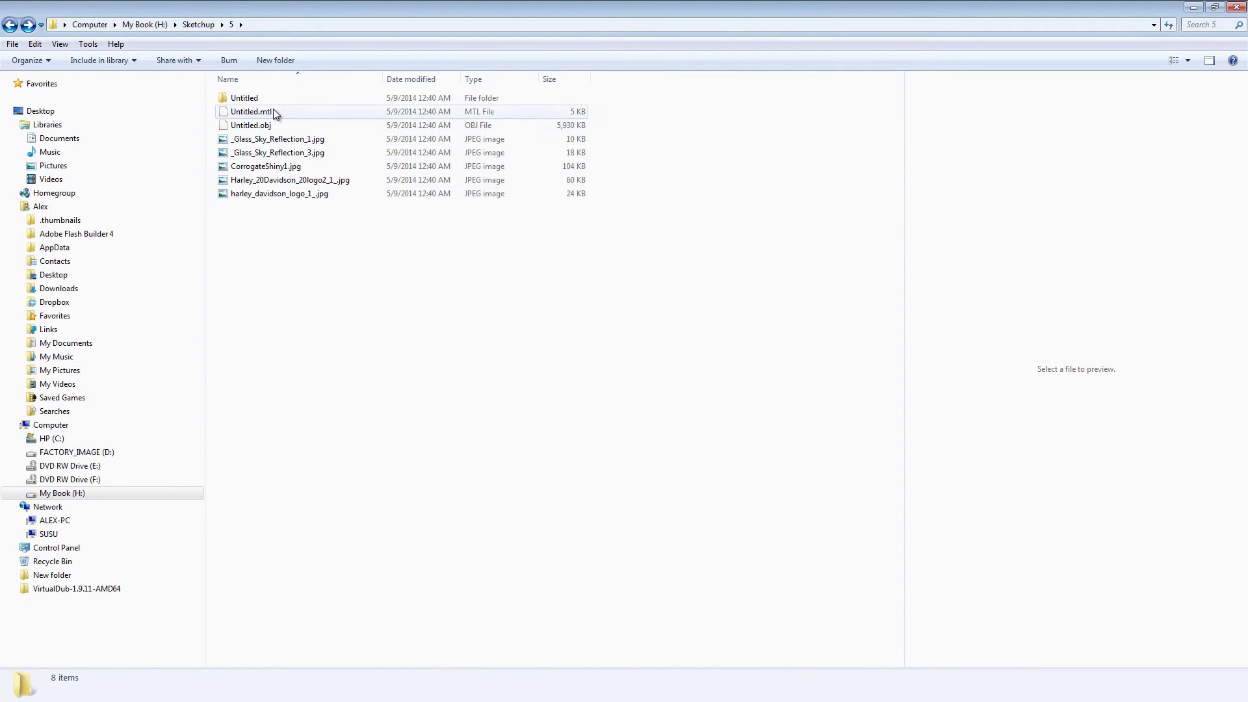
- Zip Untitled.mtl, Untitled.obj and the five JPEGs into _Glass_Sky_Reflection_1.zip
{"action": "left_click", "coordinate": [276, 115]}
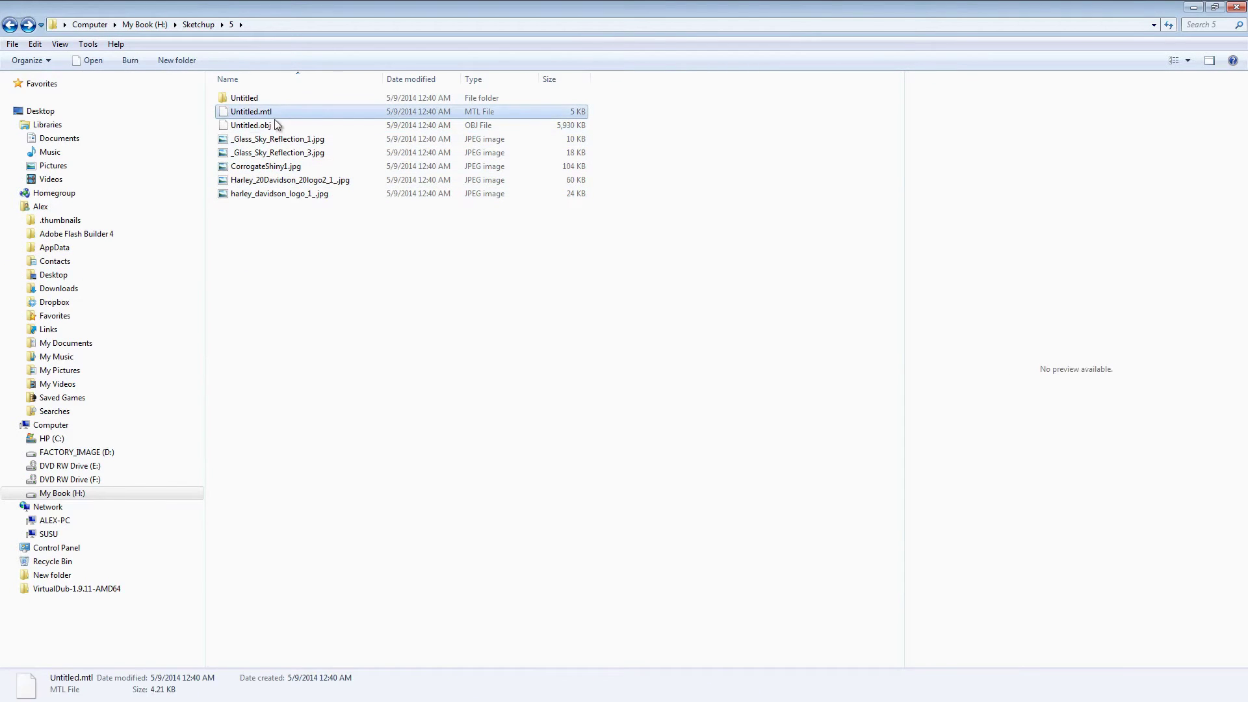
{"action": "left_click", "coordinate": [282, 195], "text": "shift"}
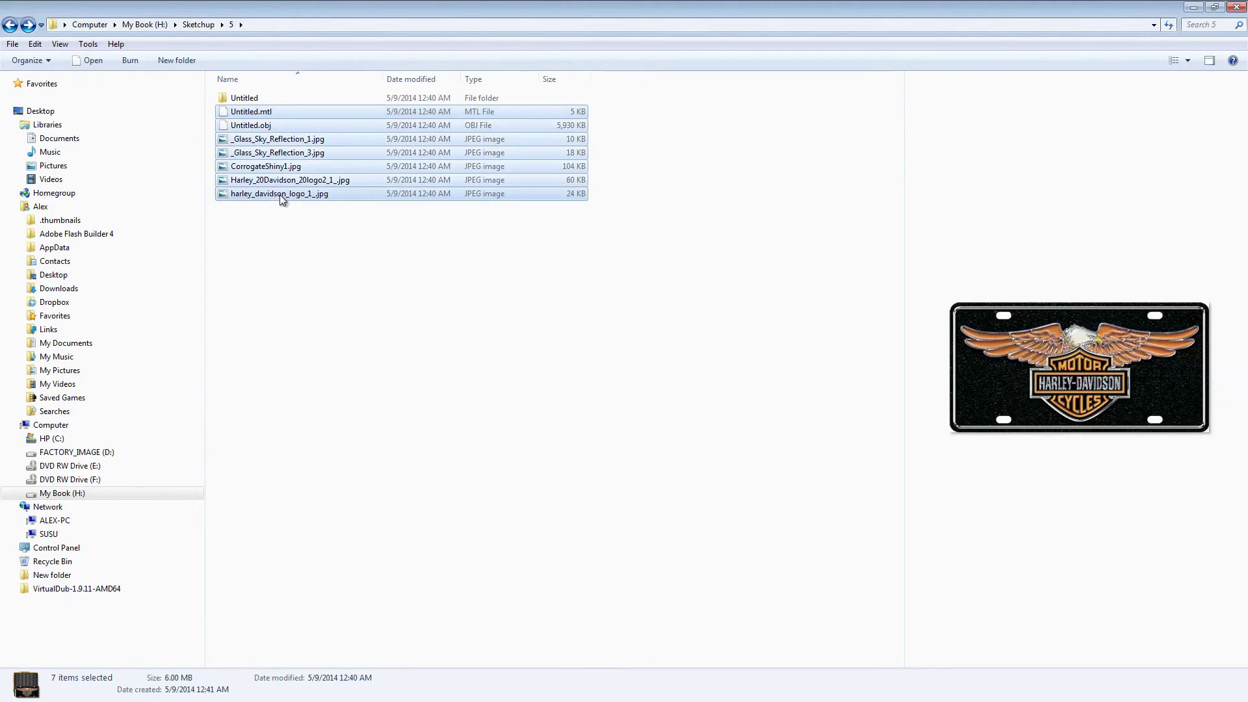
{"action": "right_click", "coordinate": [252, 140]}
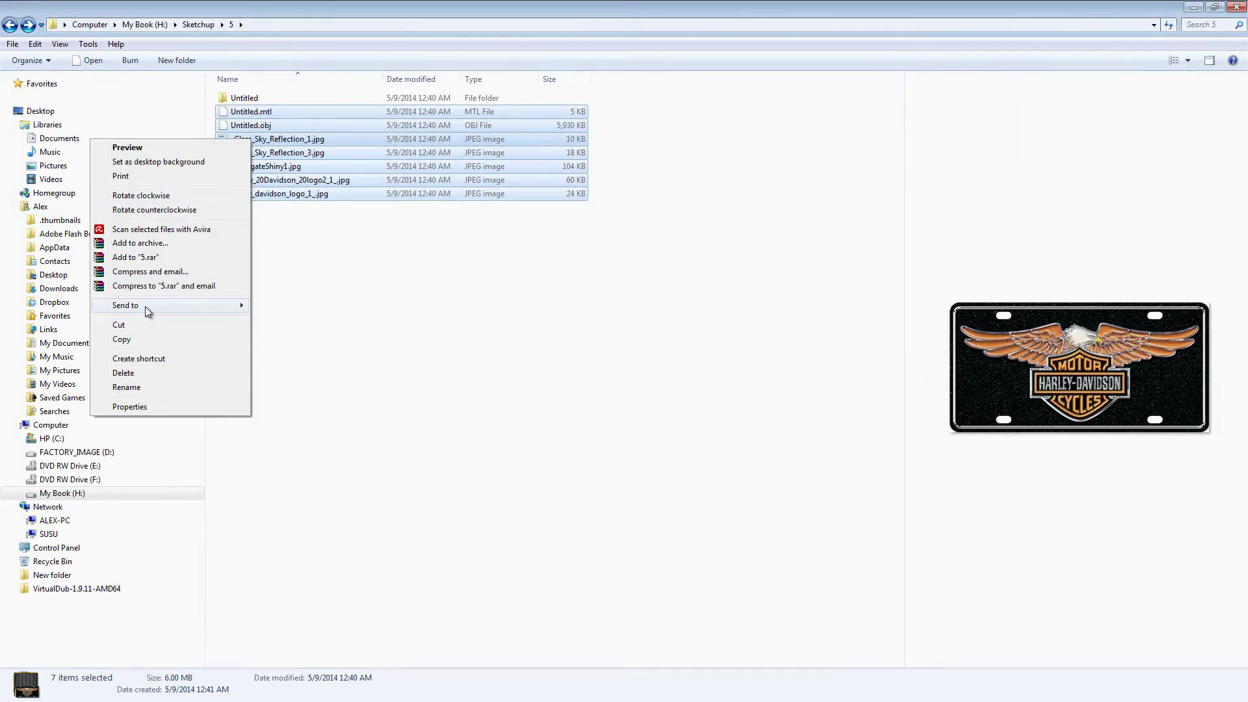
{"action": "mouse_move", "coordinate": [146, 306]}
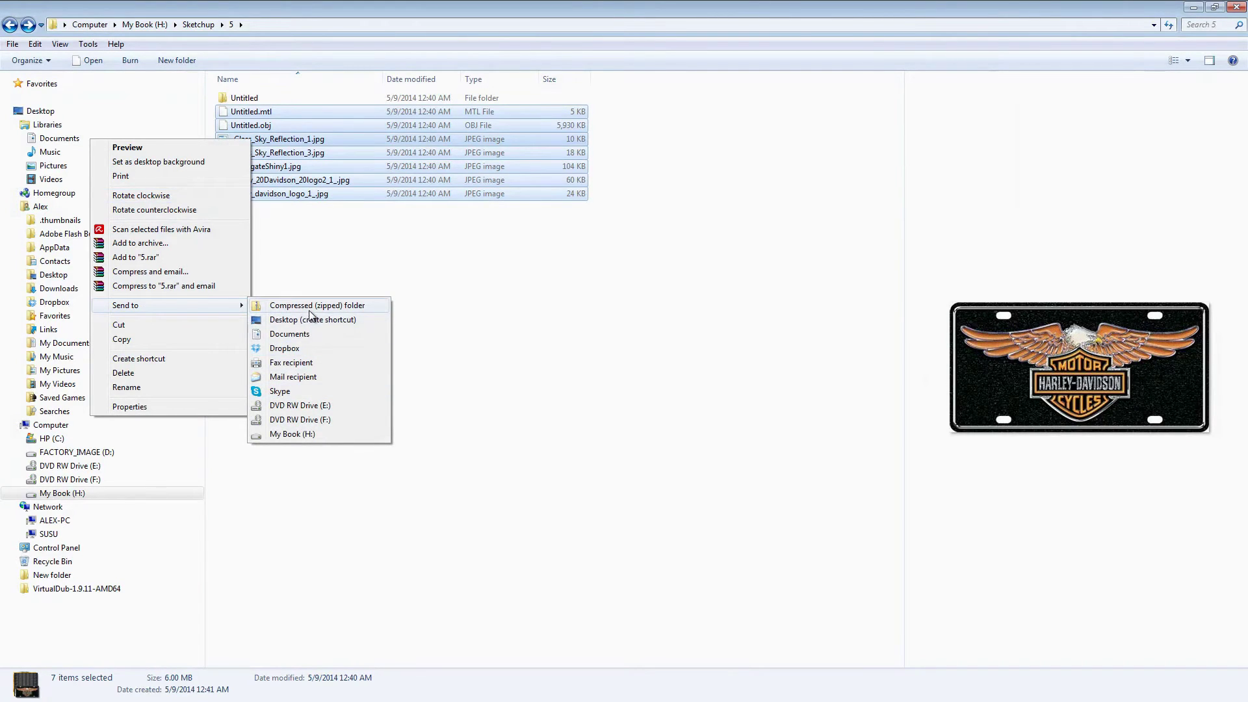
{"action": "left_click", "coordinate": [312, 308]}
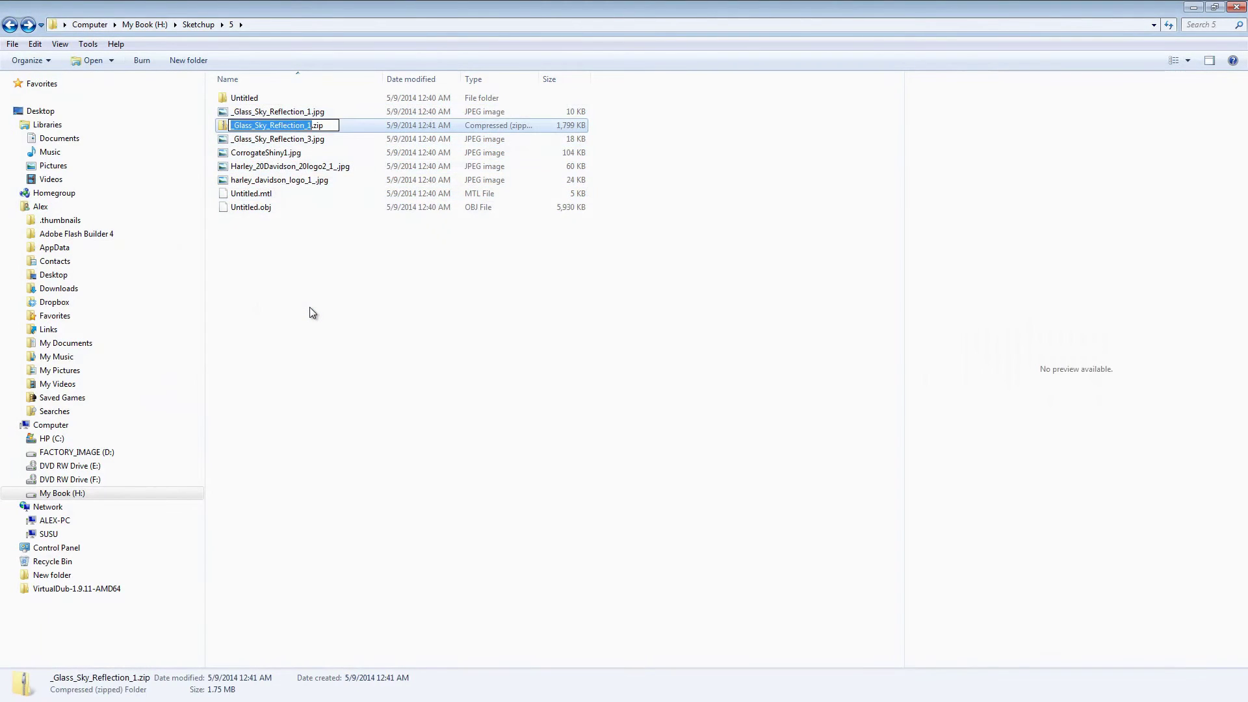
{"action": "left_click", "coordinate": [310, 313]}
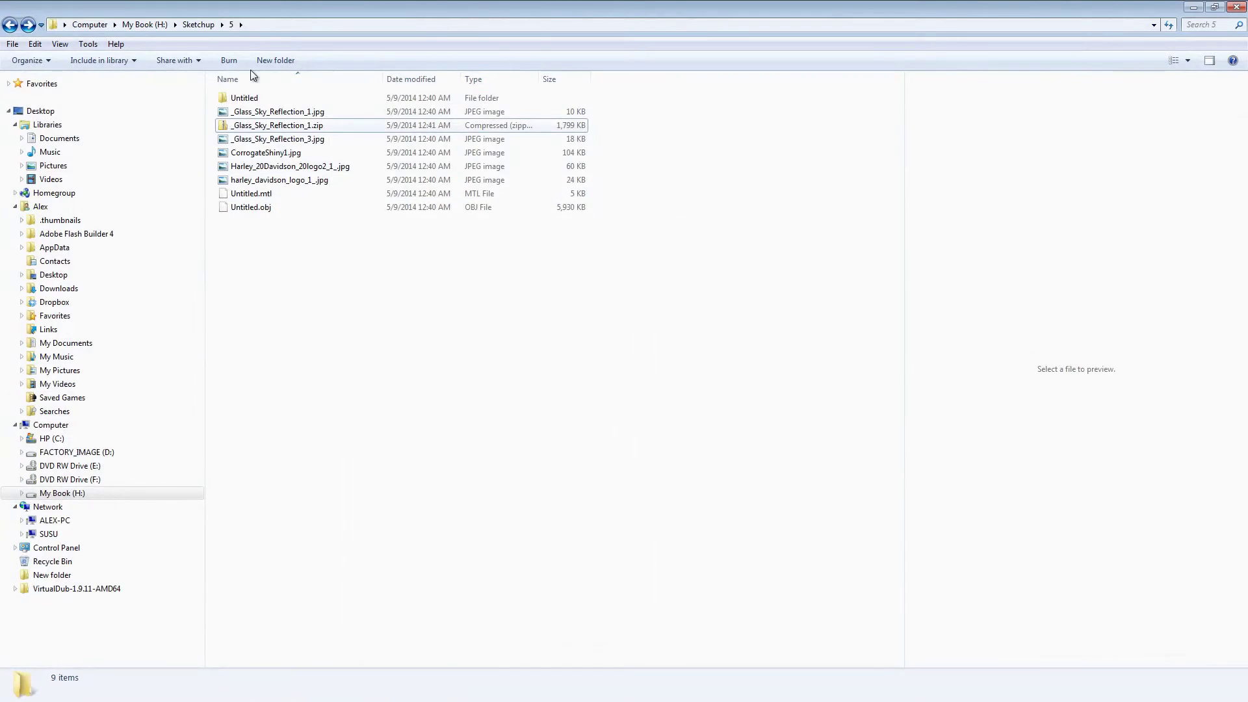
- Drag _Glass_Sky_Reflection_1.zip from a resized Explorer window onto the page and select the truck
{"action": "double_click", "coordinate": [335, 5]}
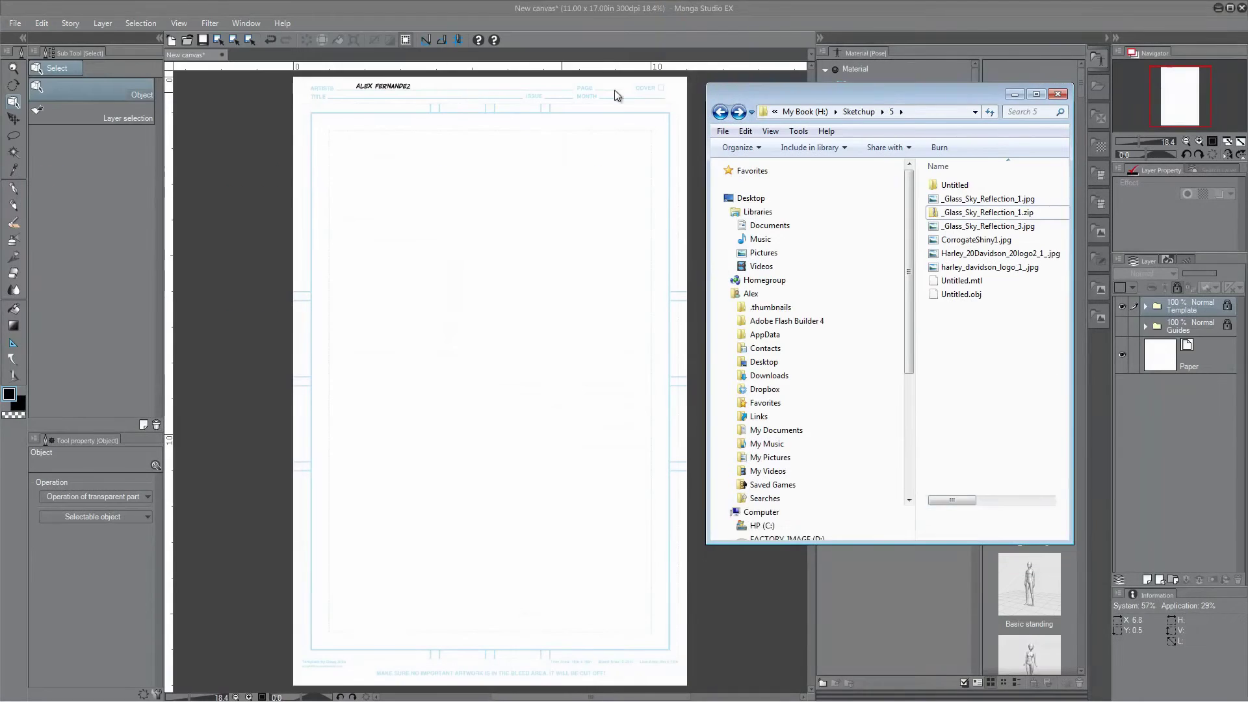
{"action": "left_click_drag", "start_coordinate": [812, 91], "coordinate": [850, 108]}
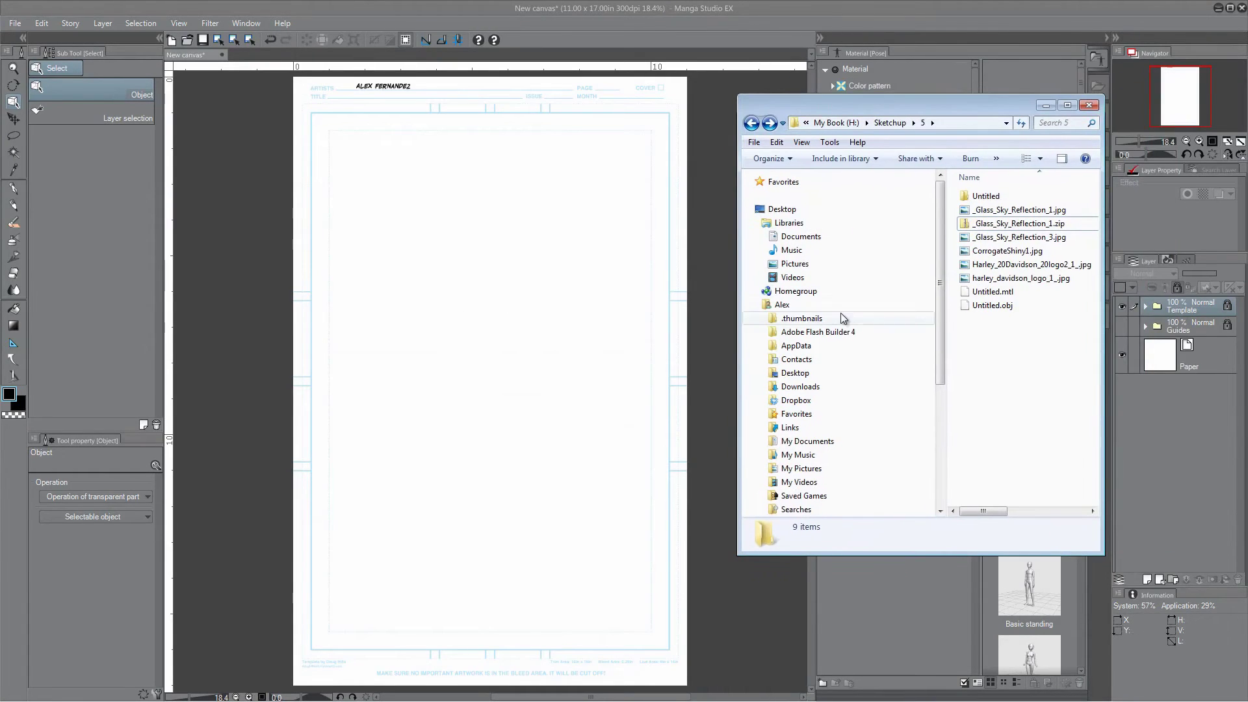
{"action": "left_click", "coordinate": [1040, 227]}
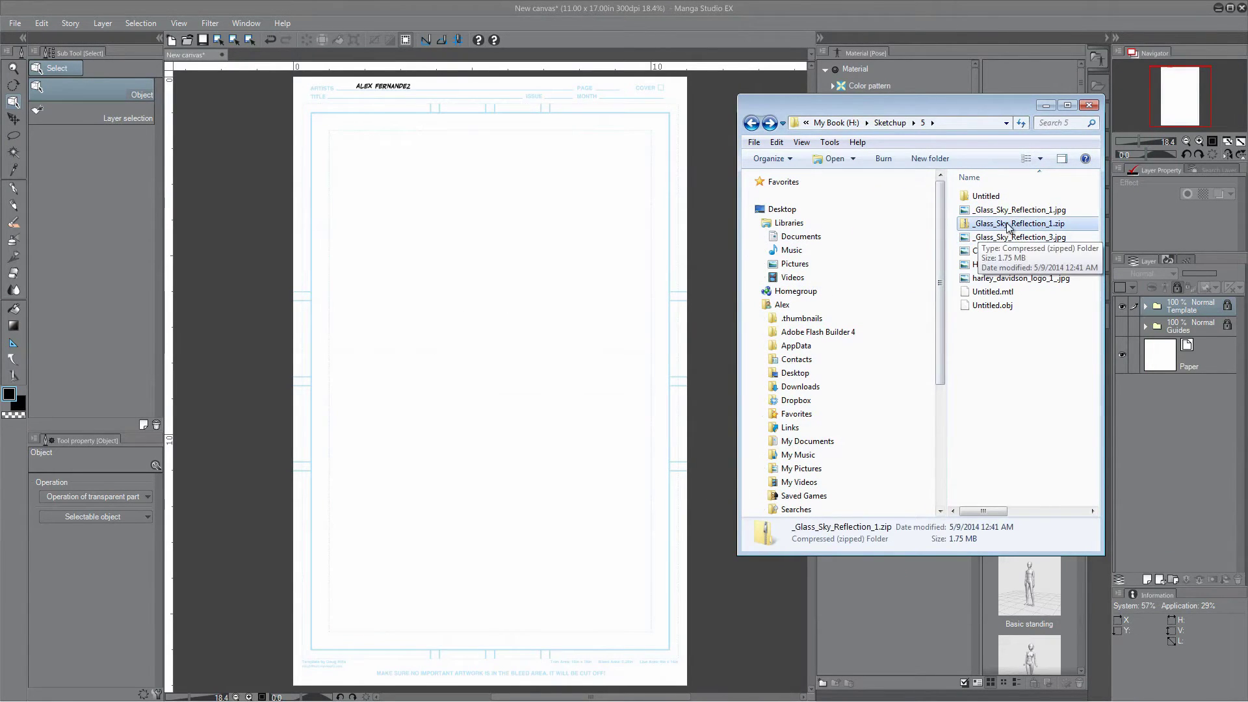
{"action": "left_click_drag", "start_coordinate": [1007, 227], "coordinate": [448, 300]}
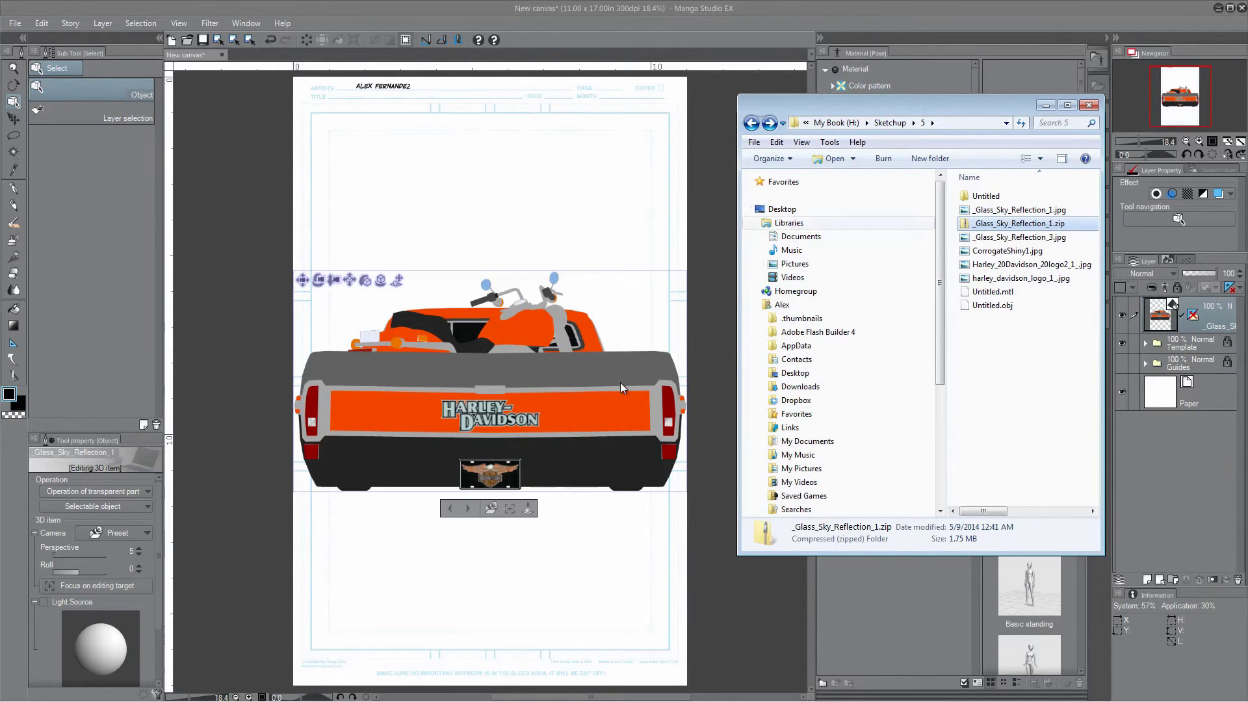
{"action": "left_click", "coordinate": [599, 410]}
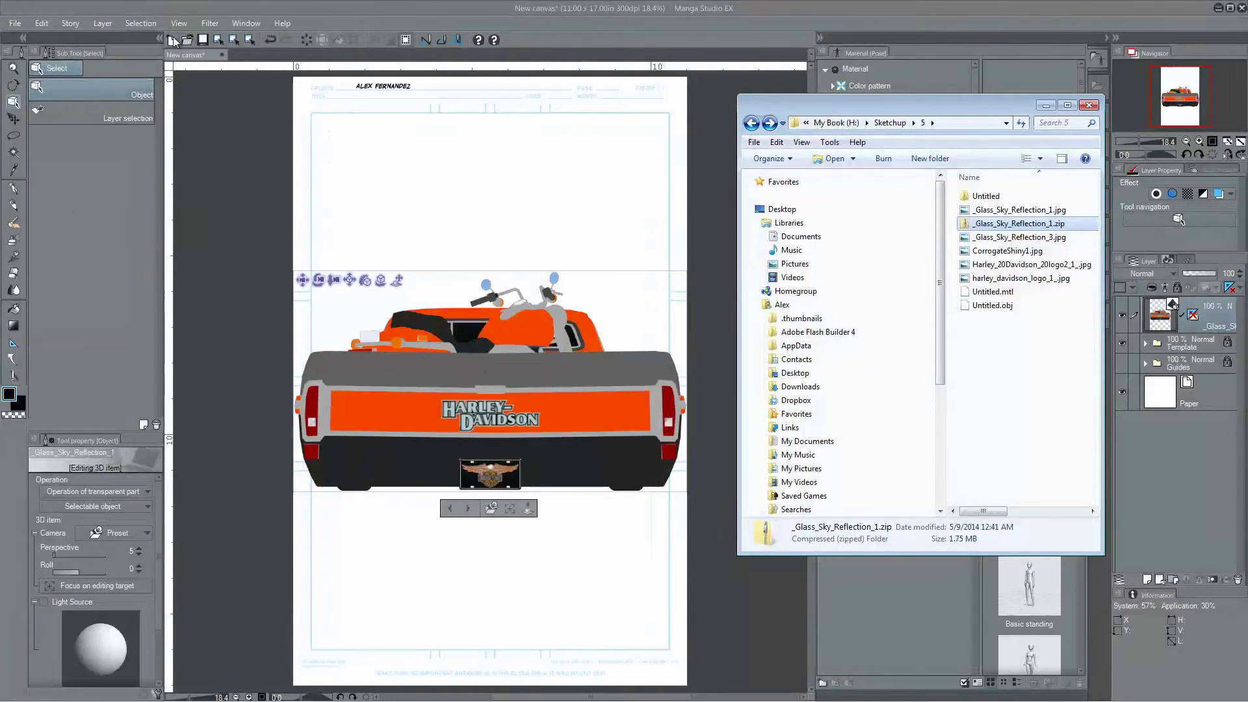
- With Select Object, lower the truck's Object scale from 25.00 to 17.07
{"action": "left_click", "coordinate": [13, 107]}
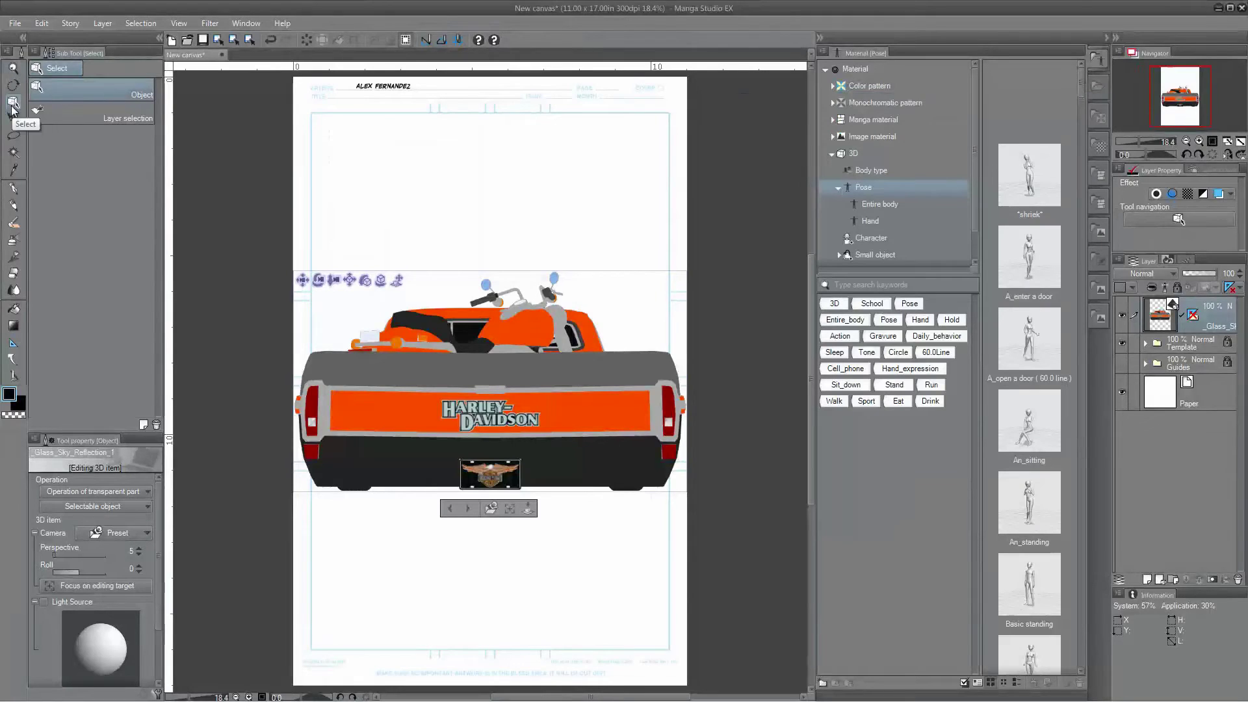
{"action": "left_click", "coordinate": [95, 114]}
{"action": "left_click", "coordinate": [114, 95]}
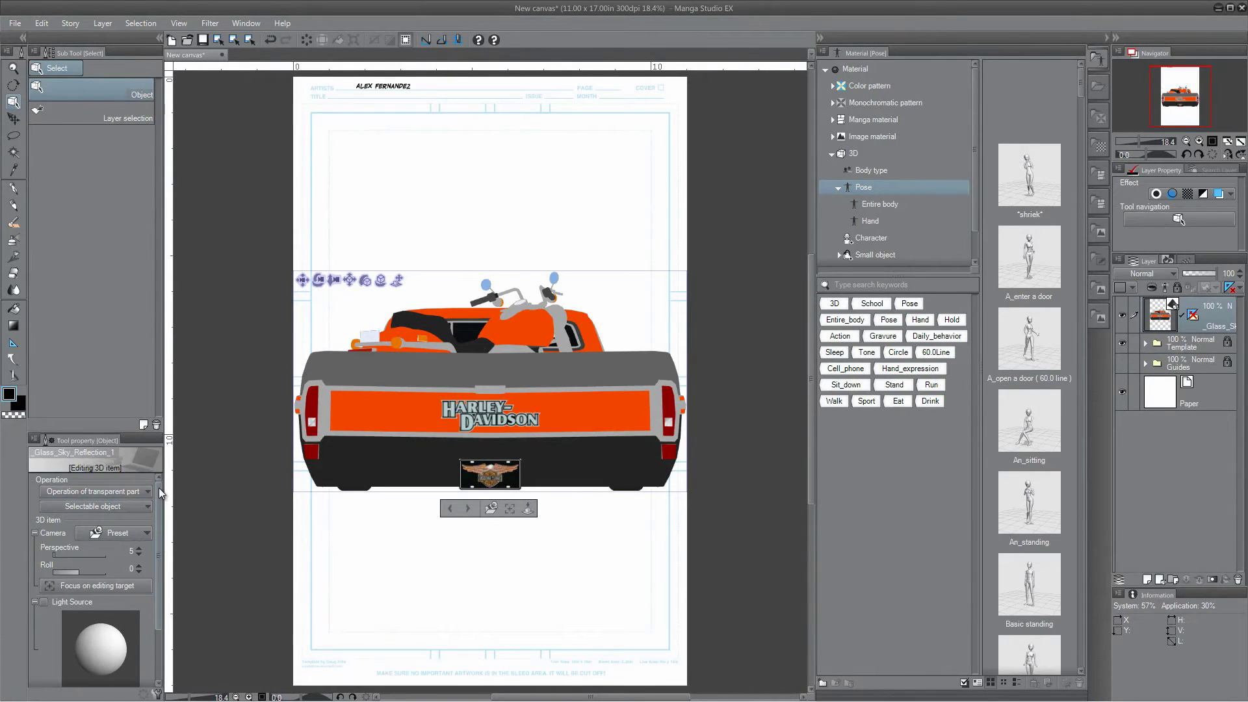
{"action": "scroll", "coordinate": [95, 611], "scroll_direction": "down", "scroll_amount": 2}
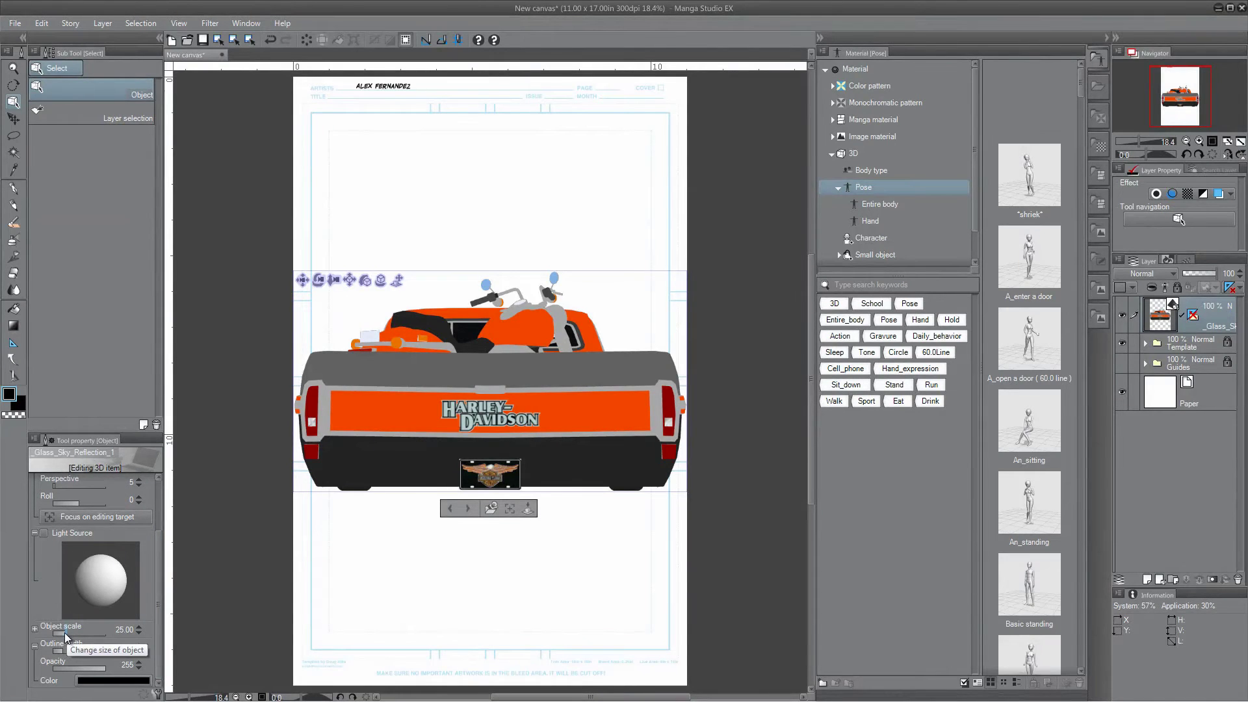
{"action": "left_click_drag", "start_coordinate": [64, 633], "coordinate": [61, 633]}
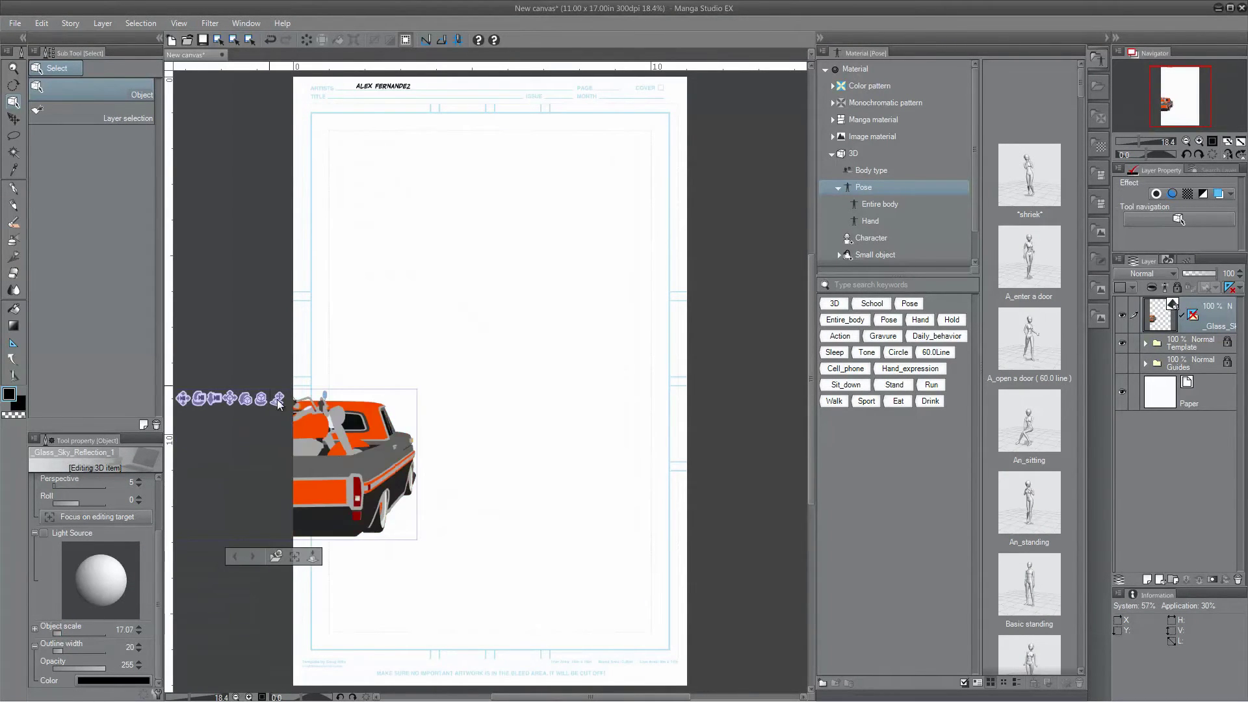
- Re-centre on the truck, rotate it to face front, move it mid-page, and refit the camera
{"action": "left_click", "coordinate": [295, 558]}
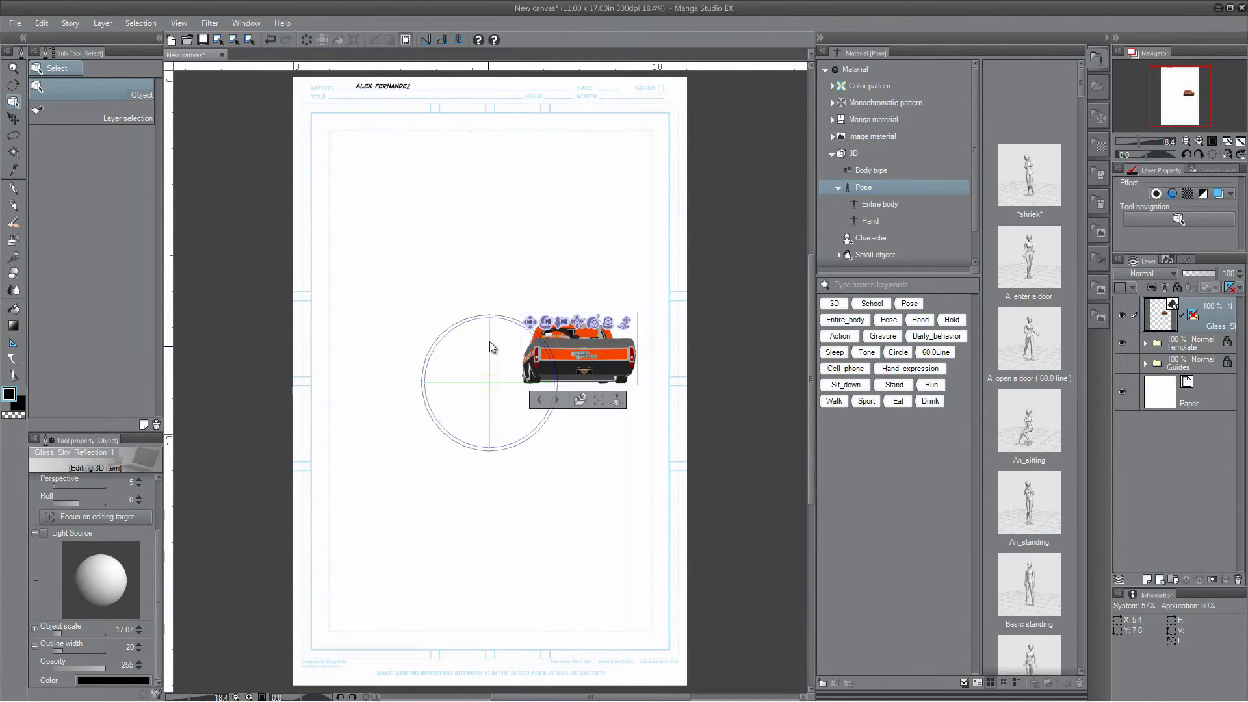
{"action": "mouse_move", "coordinate": [490, 342]}
{"action": "left_mouse_down"}
{"action": "mouse_move", "coordinate": [491, 375]}
{"action": "mouse_move", "coordinate": [494, 357]}
{"action": "left_mouse_up"}
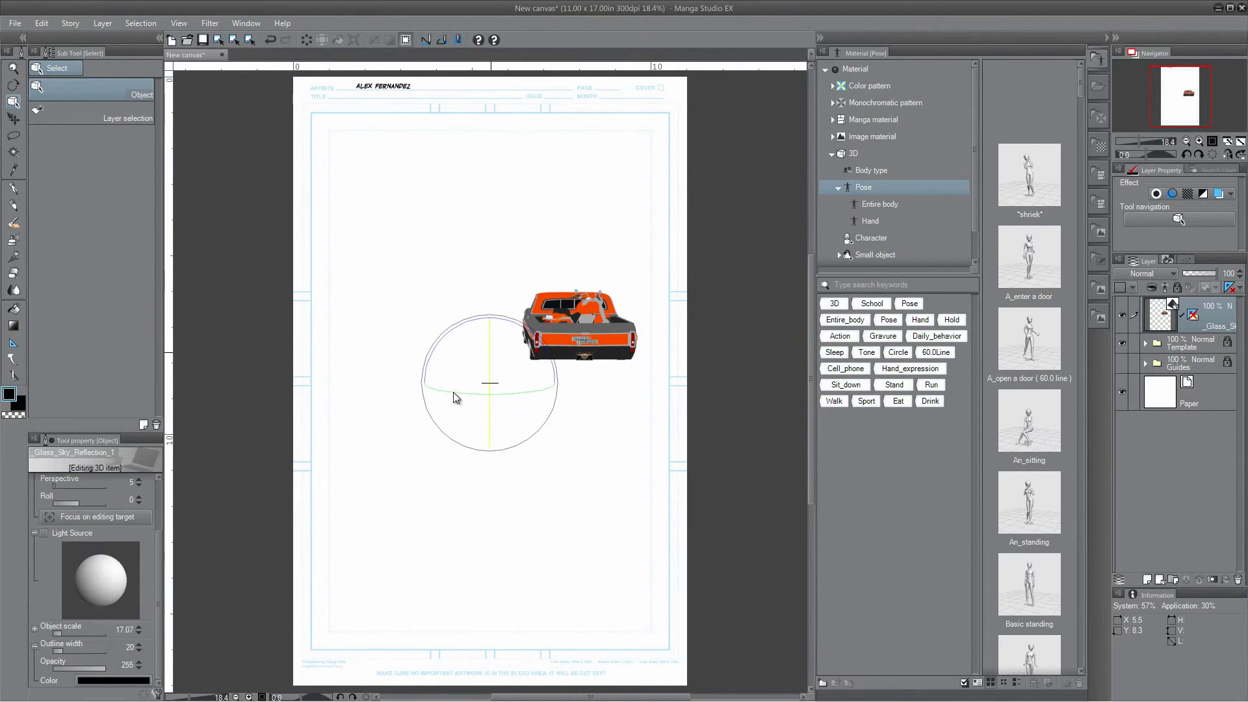
{"action": "left_click_drag", "start_coordinate": [455, 396], "coordinate": [680, 379]}
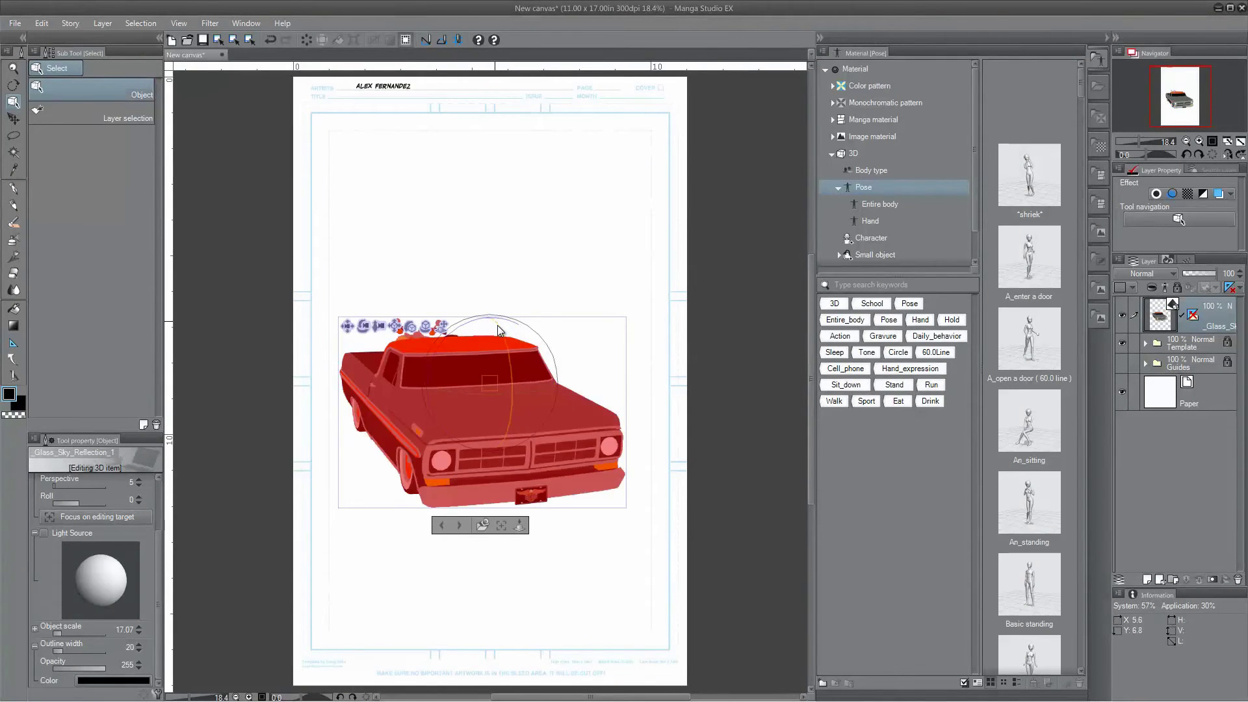
{"action": "left_click_drag", "start_coordinate": [497, 325], "coordinate": [497, 326]}
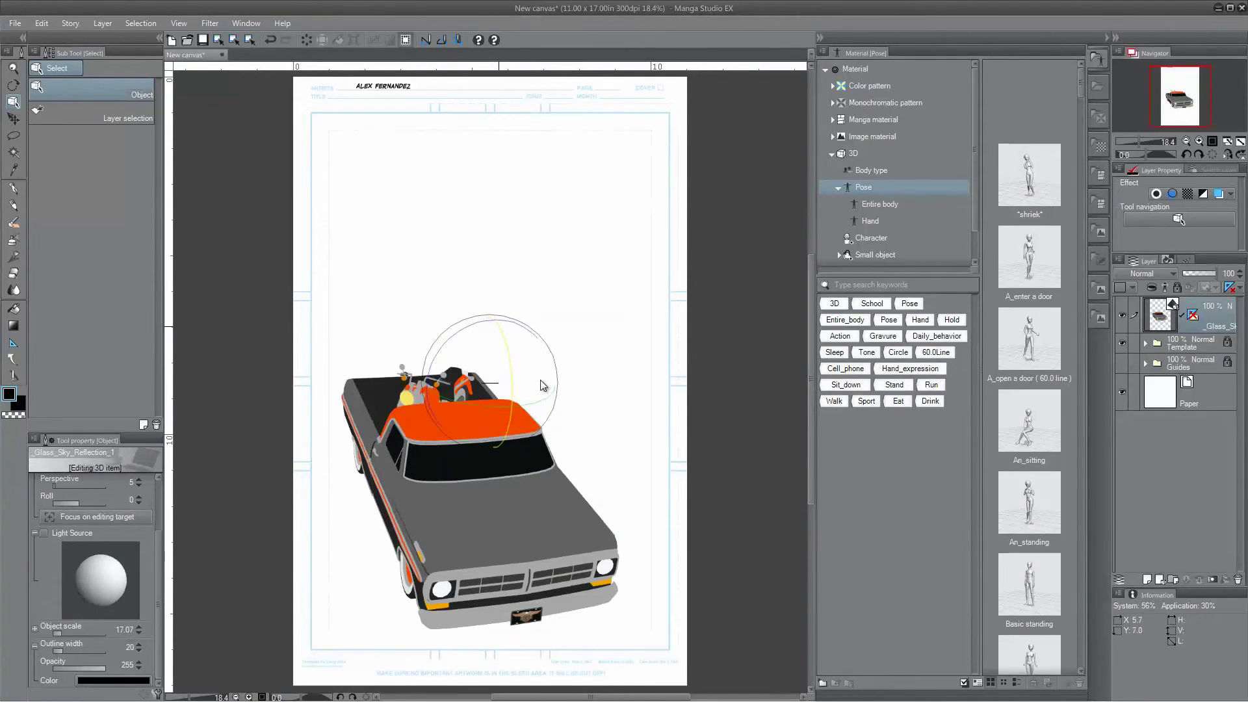
{"action": "left_click_drag", "start_coordinate": [541, 381], "coordinate": [537, 351]}
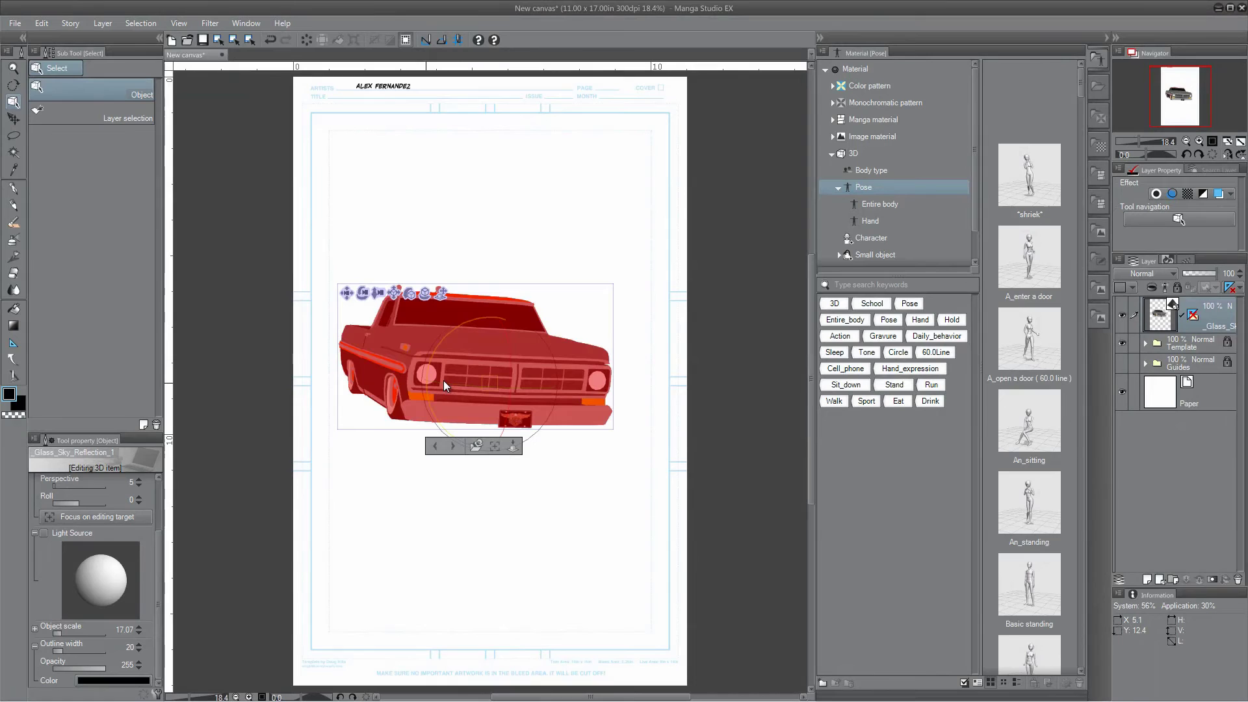
{"action": "mouse_move", "coordinate": [477, 385]}
{"action": "left_mouse_down"}
{"action": "mouse_move", "coordinate": [544, 388]}
{"action": "mouse_move", "coordinate": [466, 383]}
{"action": "left_mouse_up"}
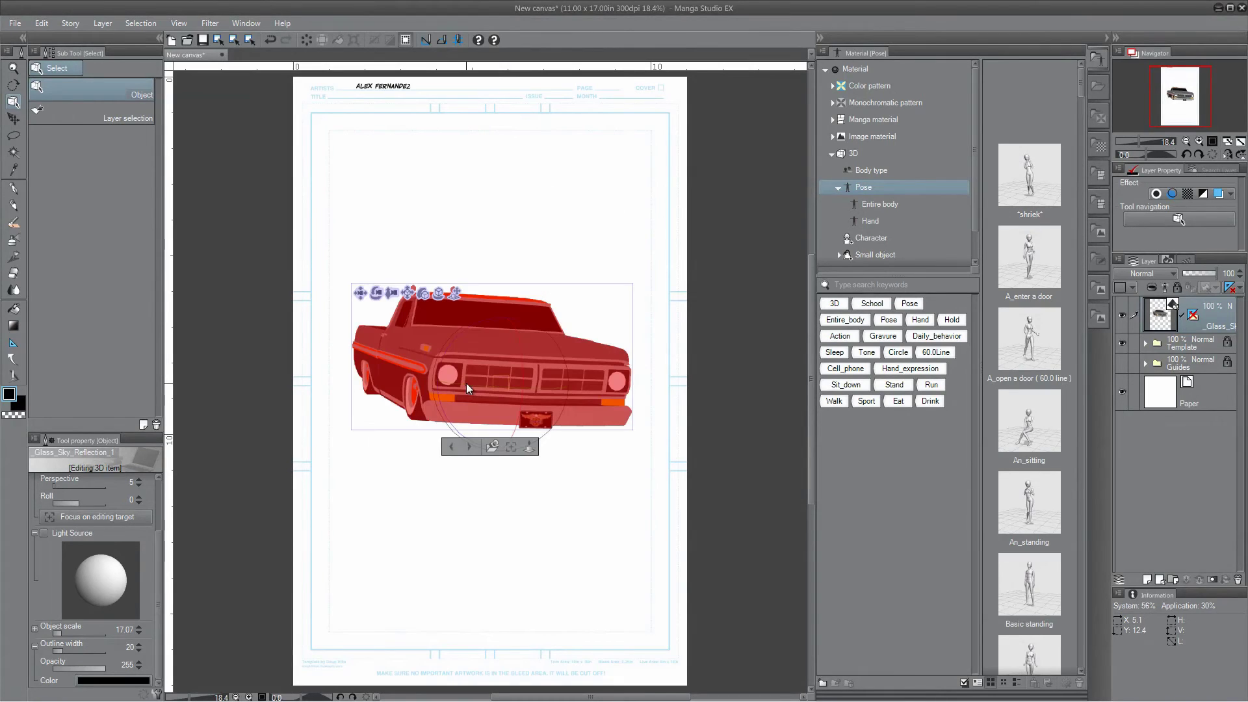
{"action": "left_click", "coordinate": [508, 447]}
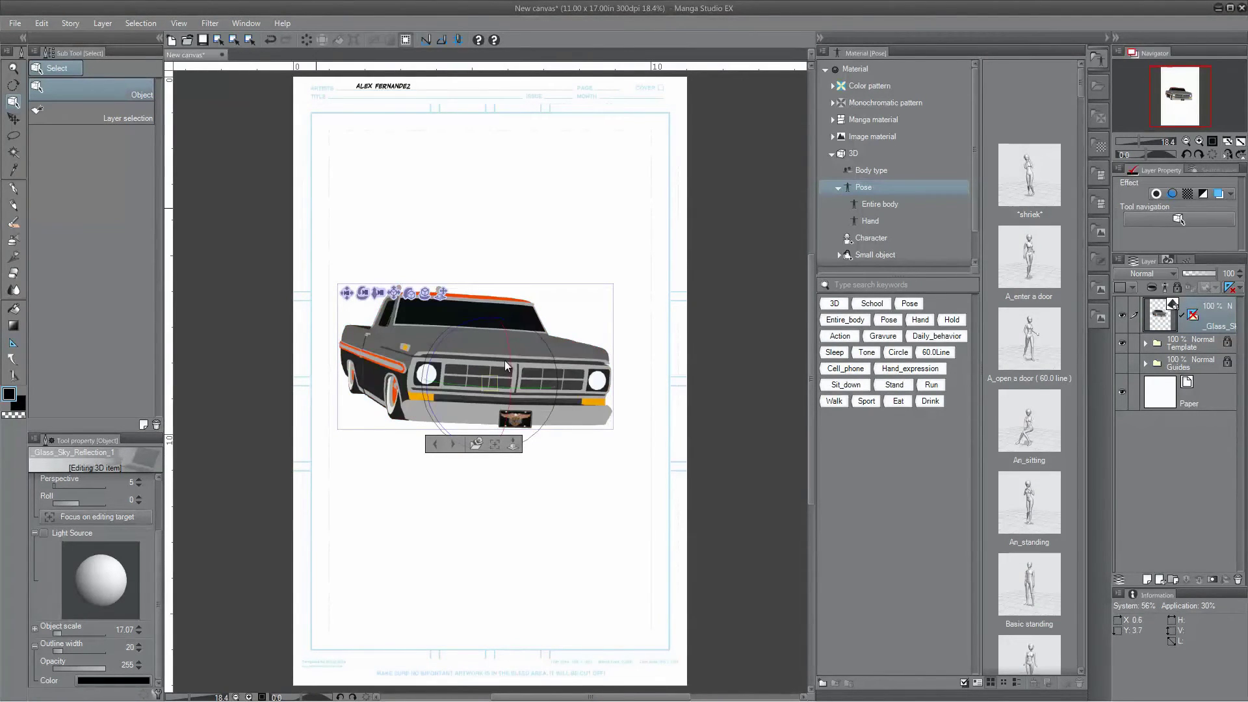
{"action": "left_click", "coordinate": [1013, 189]}
{"action": "left_click", "coordinate": [70, 24]}
{"action": "mouse_move", "coordinate": [42, 23]}
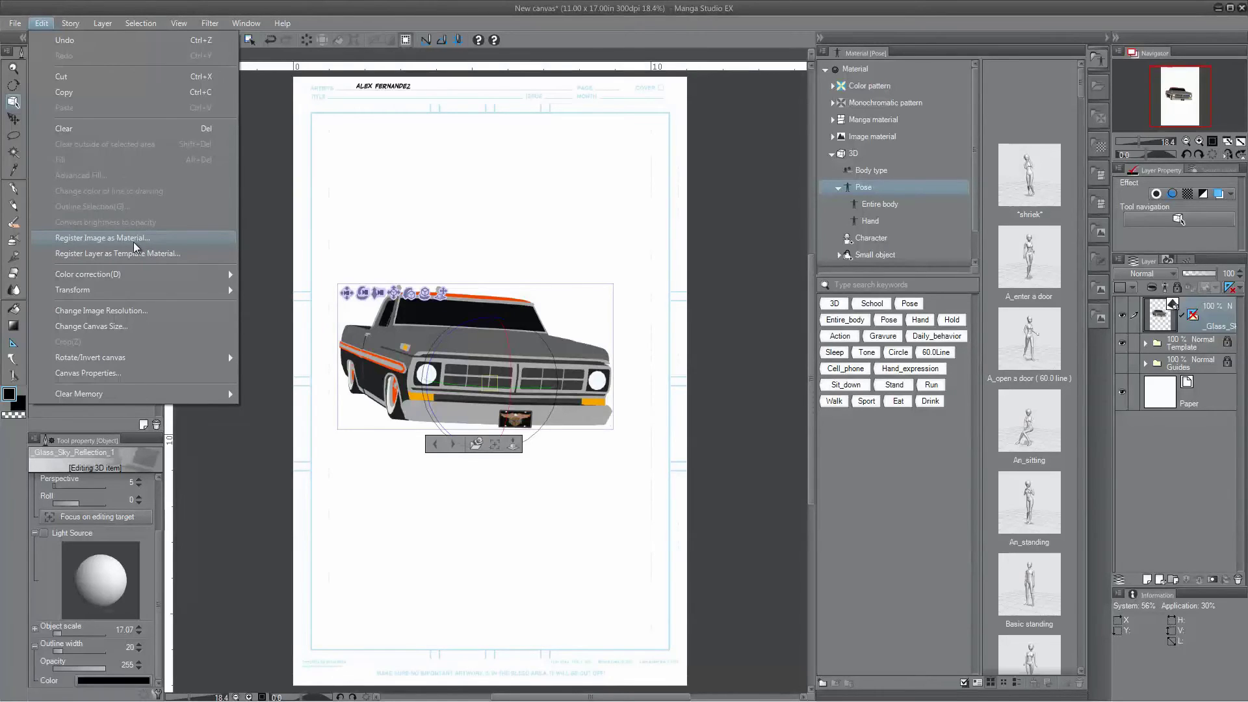
{"action": "left_click", "coordinate": [550, 217]}
{"action": "left_click", "coordinate": [457, 385]}
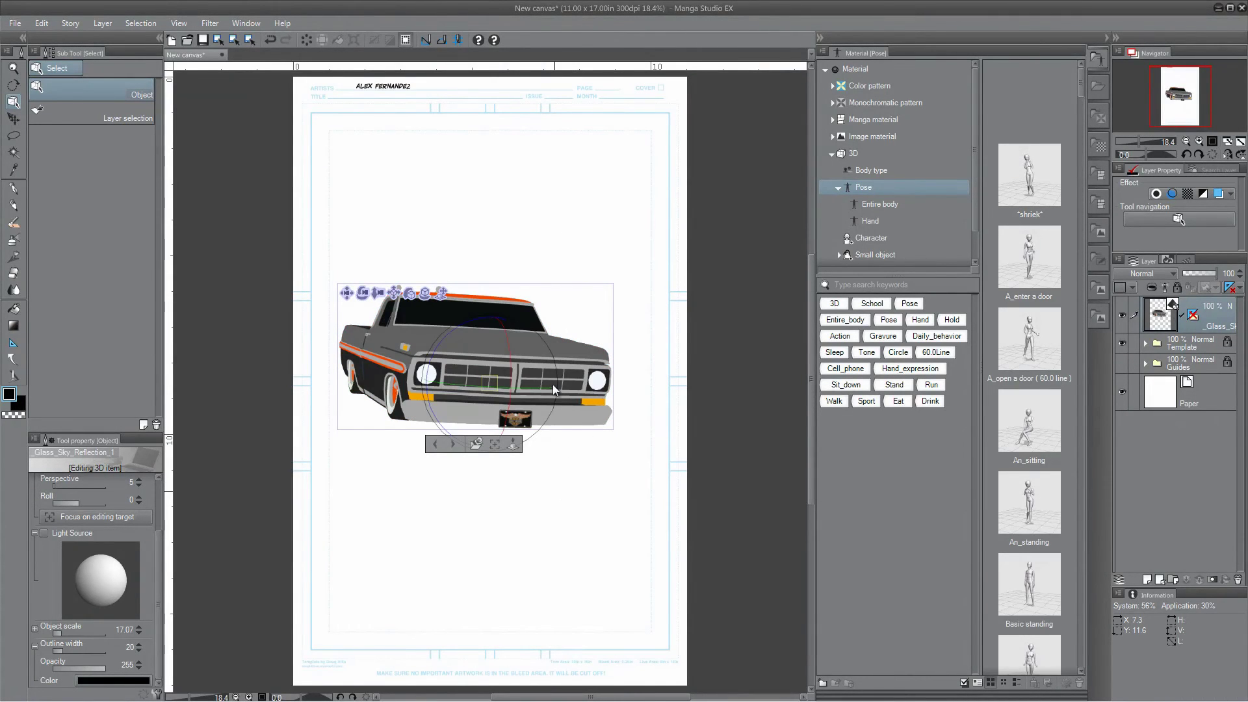
{"action": "mouse_move", "coordinate": [551, 387]}
{"action": "left_mouse_down"}
{"action": "mouse_move", "coordinate": [463, 397]}
{"action": "mouse_move", "coordinate": [546, 390]}
{"action": "left_mouse_up"}
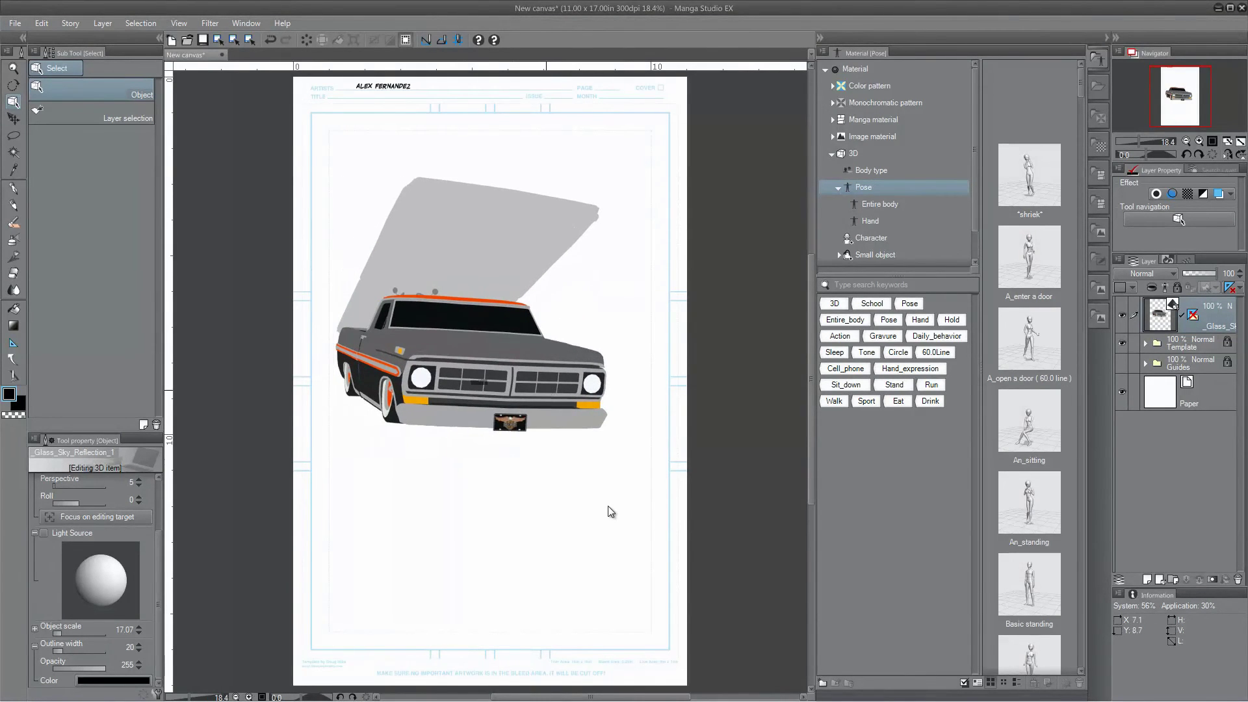